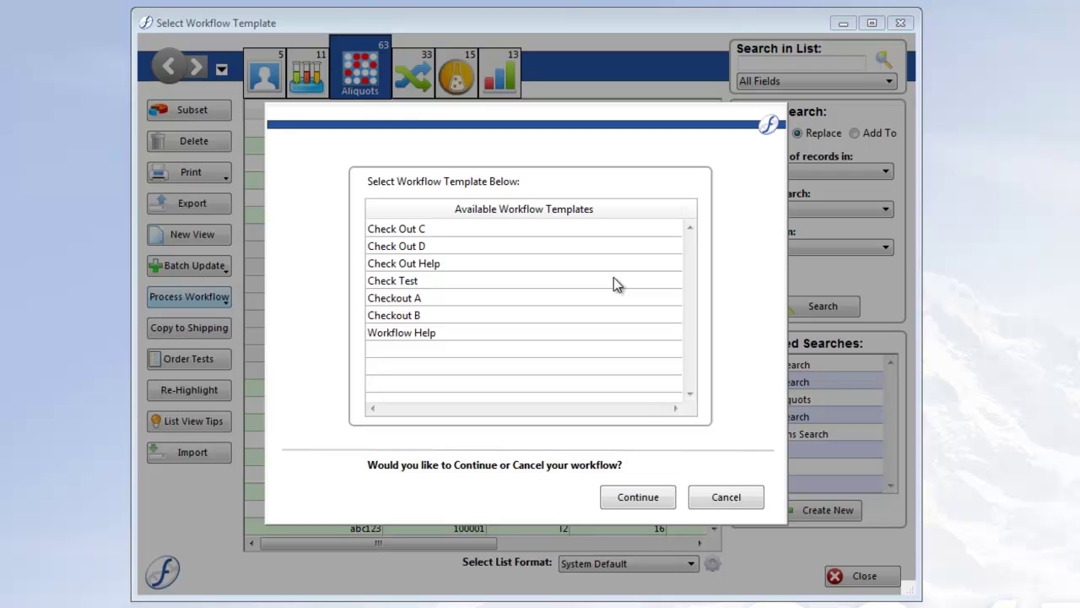
Start processing the Workflow Help template and set its required Aliquot Date to the current date.
{"action": "left_click", "coordinate": [448, 335]}
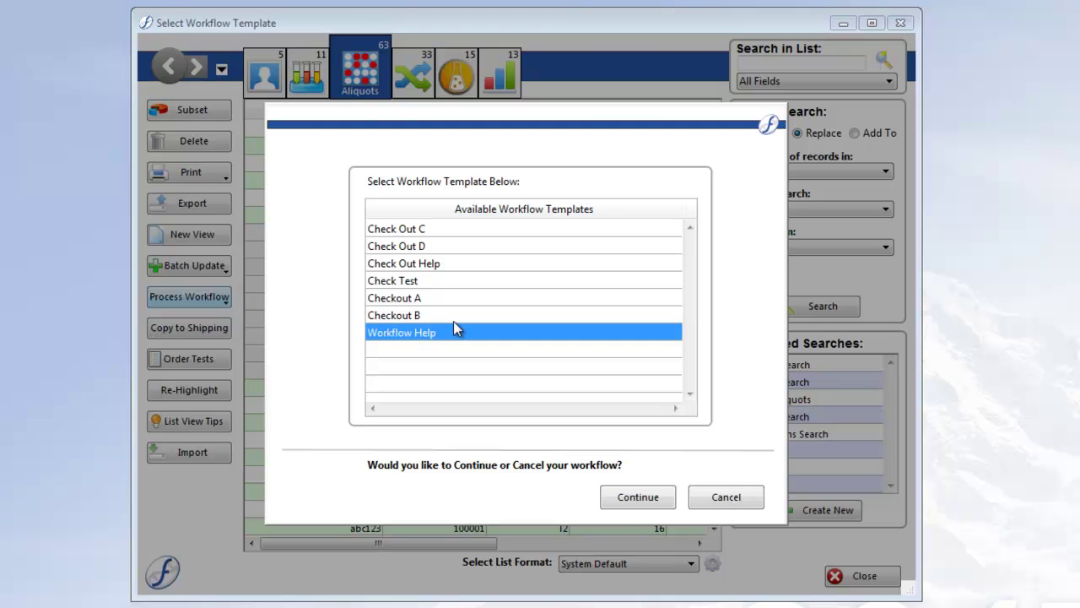
{"action": "left_click", "coordinate": [639, 498]}
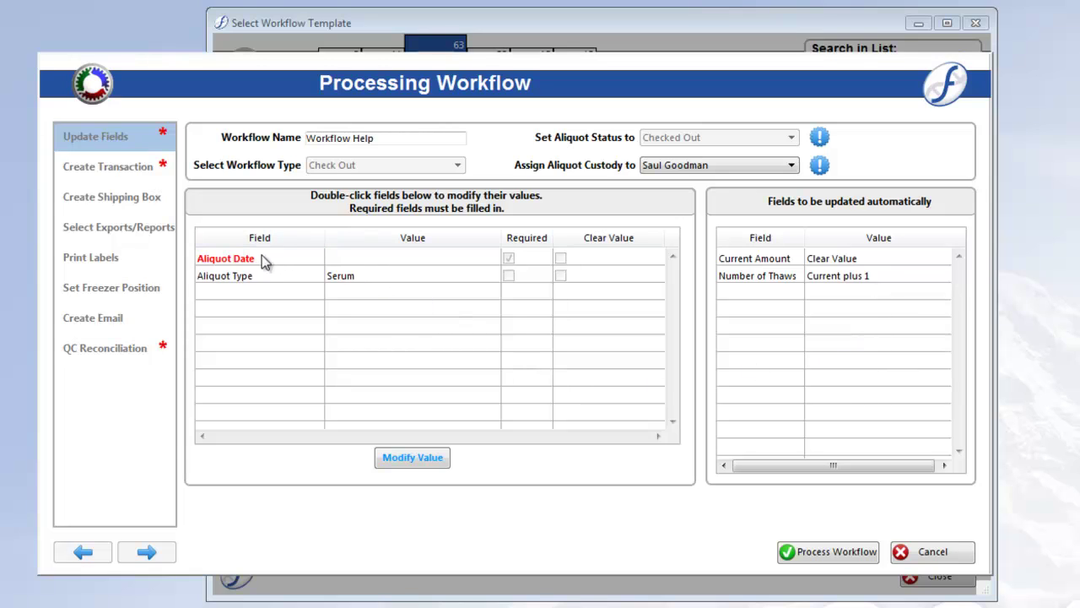
{"action": "double_click", "coordinate": [368, 259]}
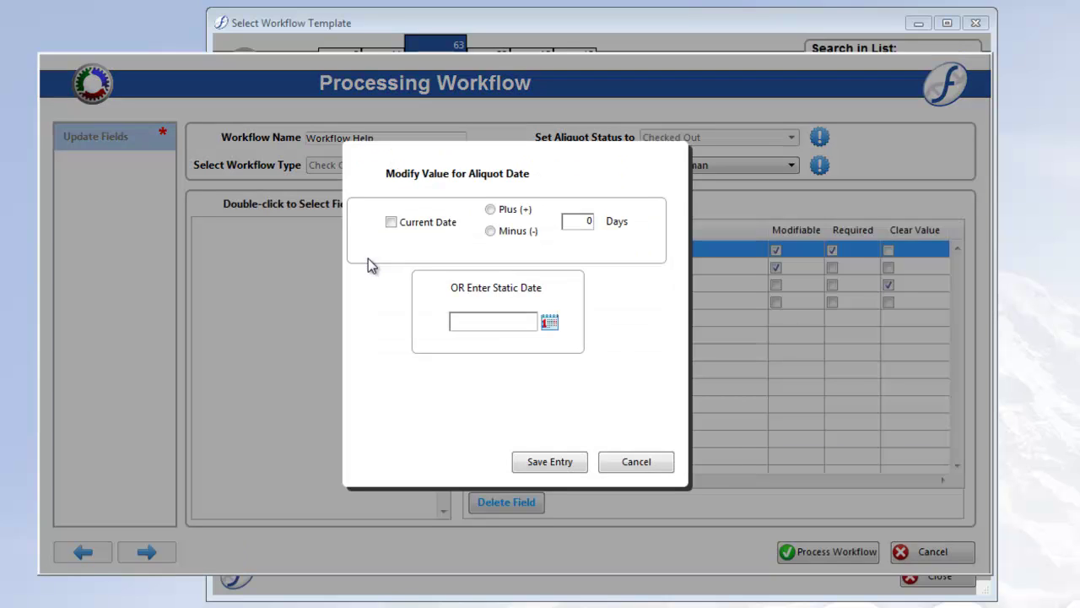
{"action": "left_click", "coordinate": [415, 225]}
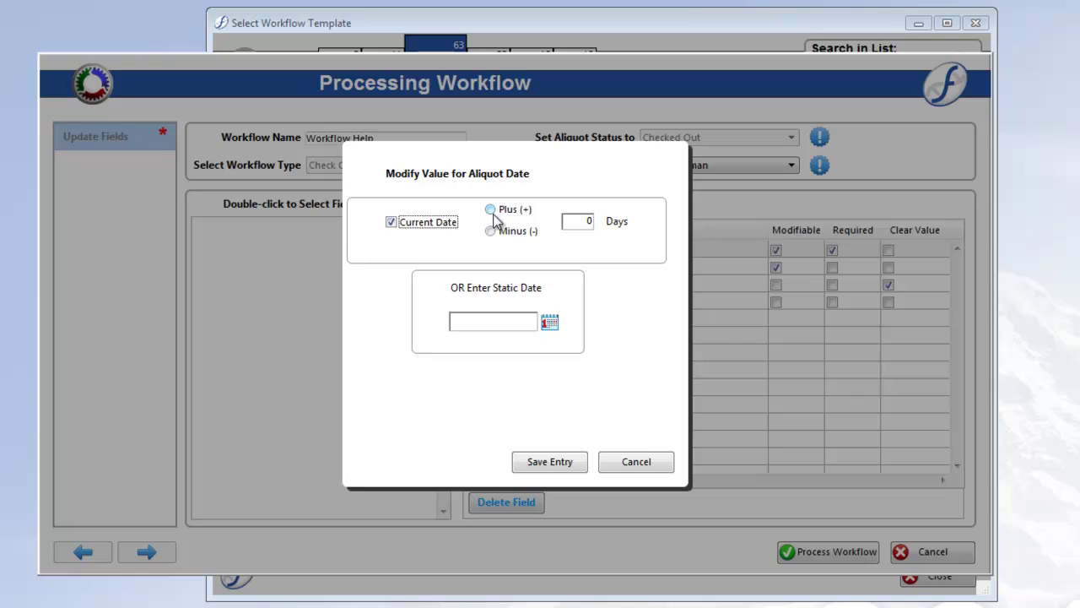
{"action": "left_click", "coordinate": [566, 464]}
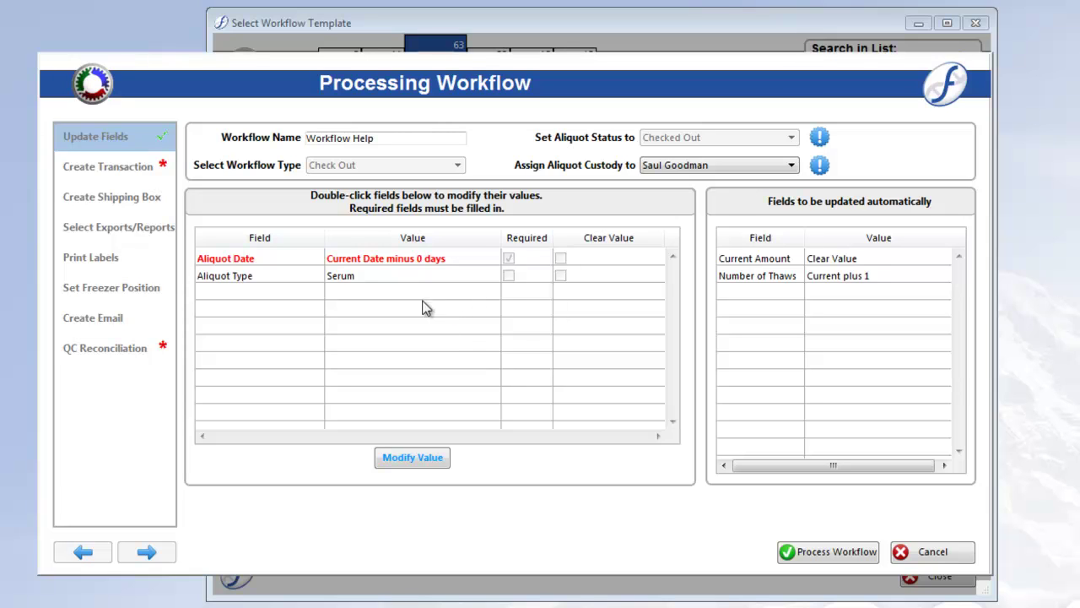
Set the Aliquot Type value to Plasma and save the entry.
{"action": "double_click", "coordinate": [363, 282]}
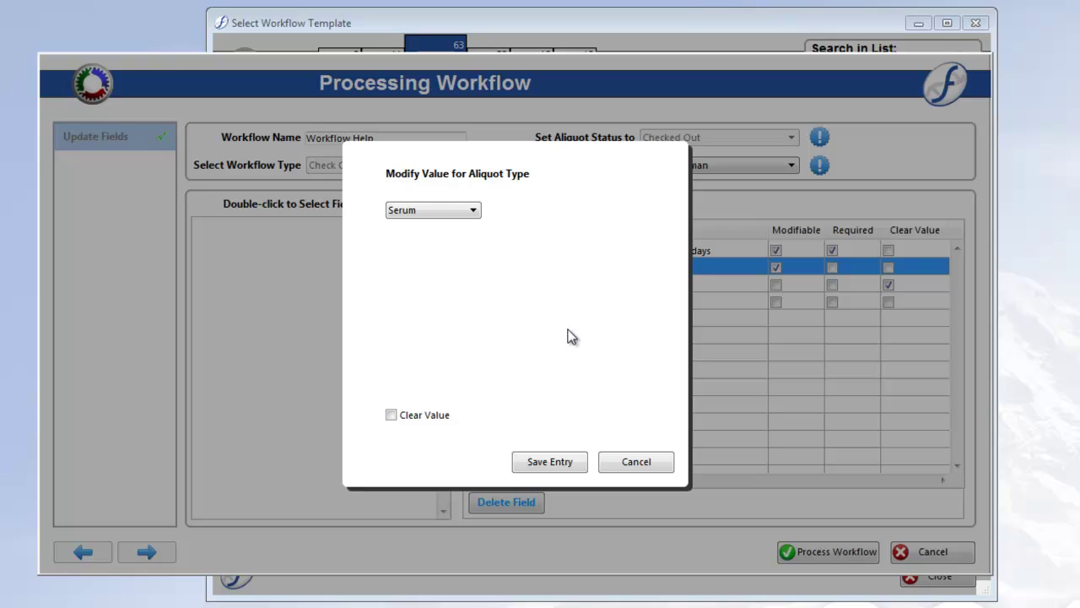
{"action": "left_click", "coordinate": [471, 212]}
{"action": "left_click", "coordinate": [438, 236]}
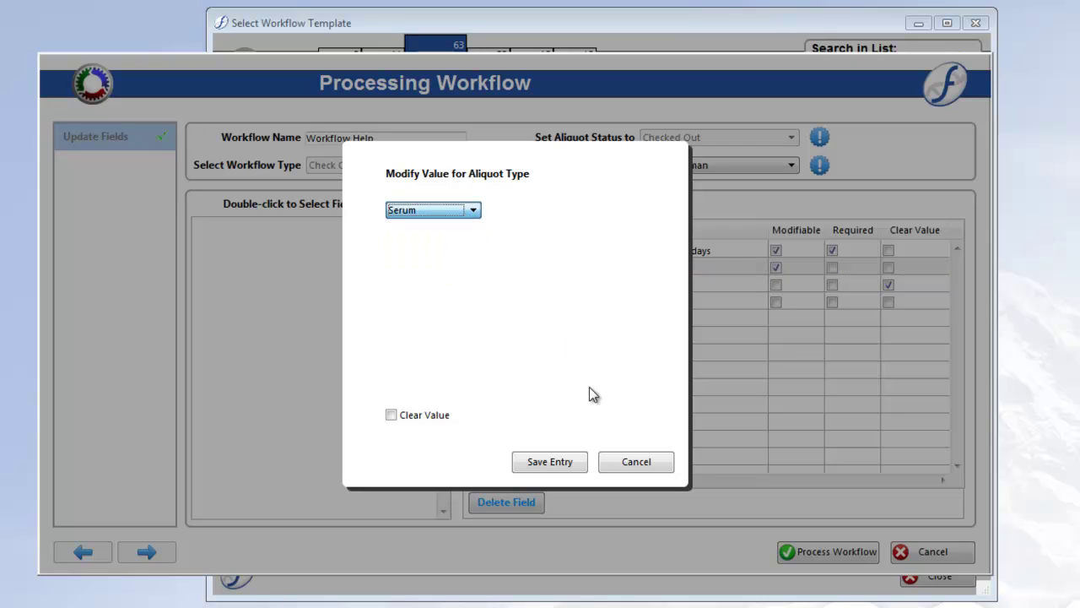
{"action": "left_click", "coordinate": [550, 462]}
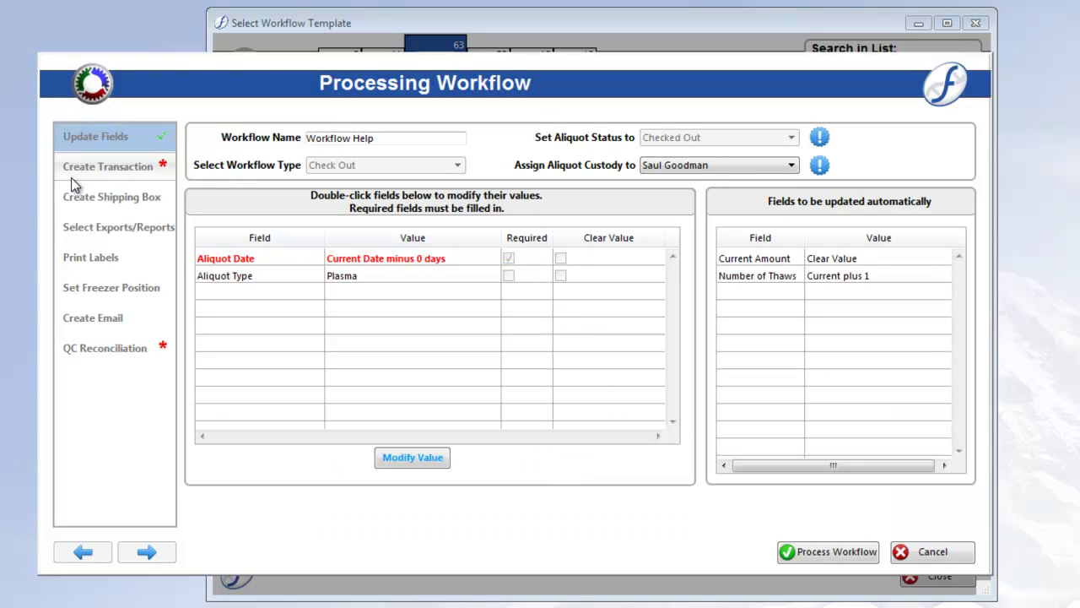
Fill in the workflow's transaction with the note "This is for training purposes." and the activity Checkout.
{"action": "left_click", "coordinate": [95, 166]}
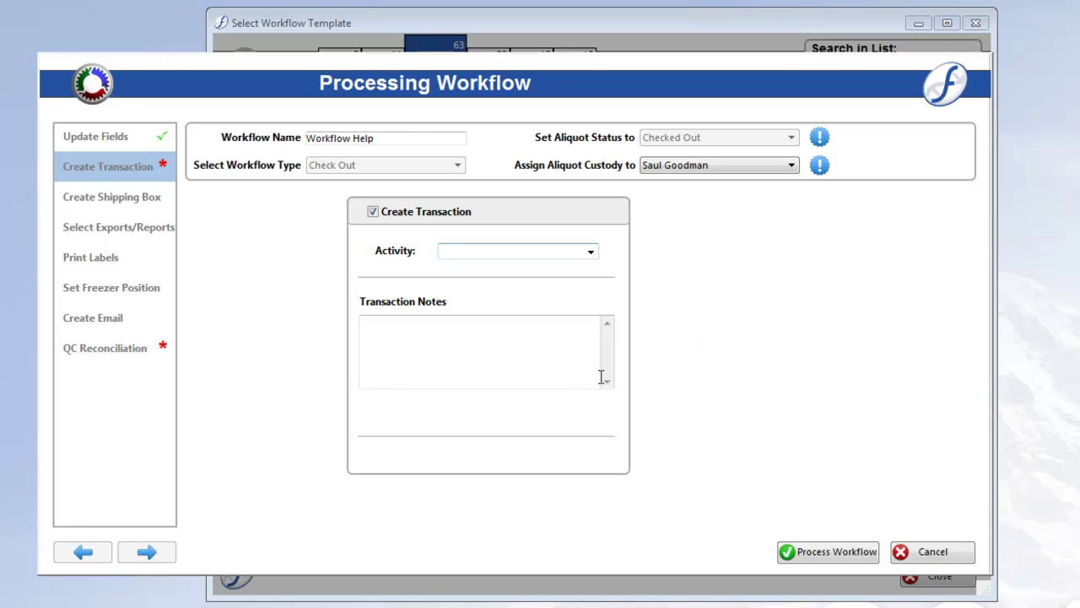
{"action": "left_click", "coordinate": [464, 335]}
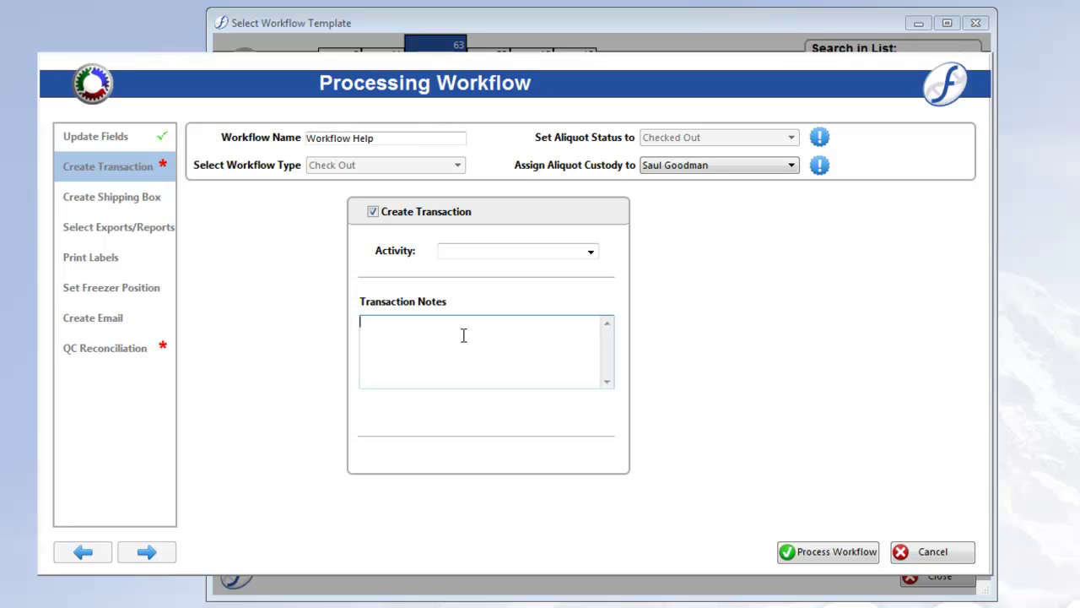
{"action": "type", "text": "This is for training purposes."}
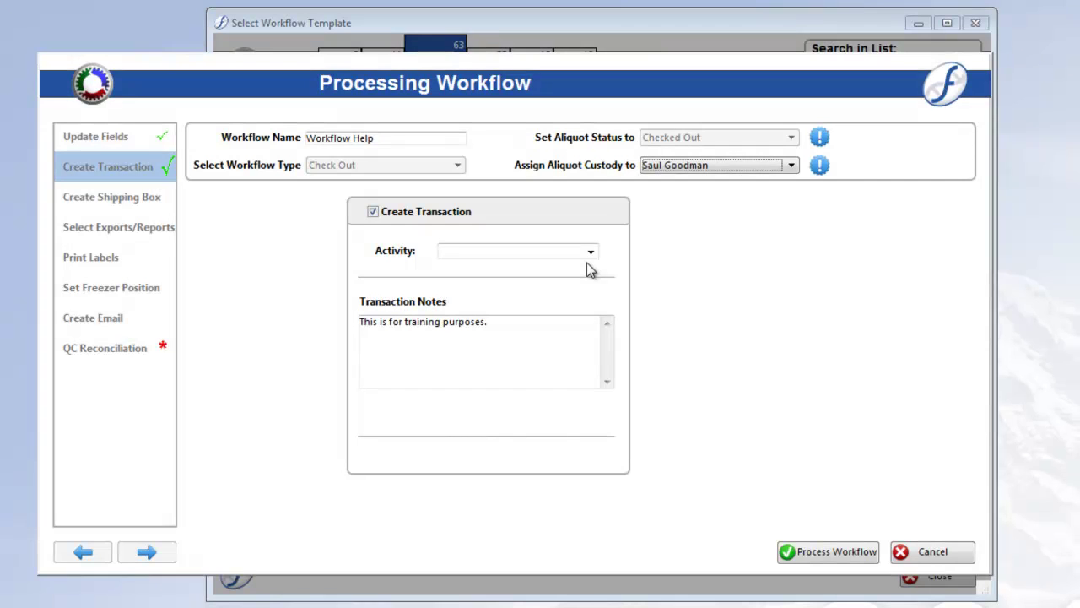
{"action": "left_click", "coordinate": [590, 253]}
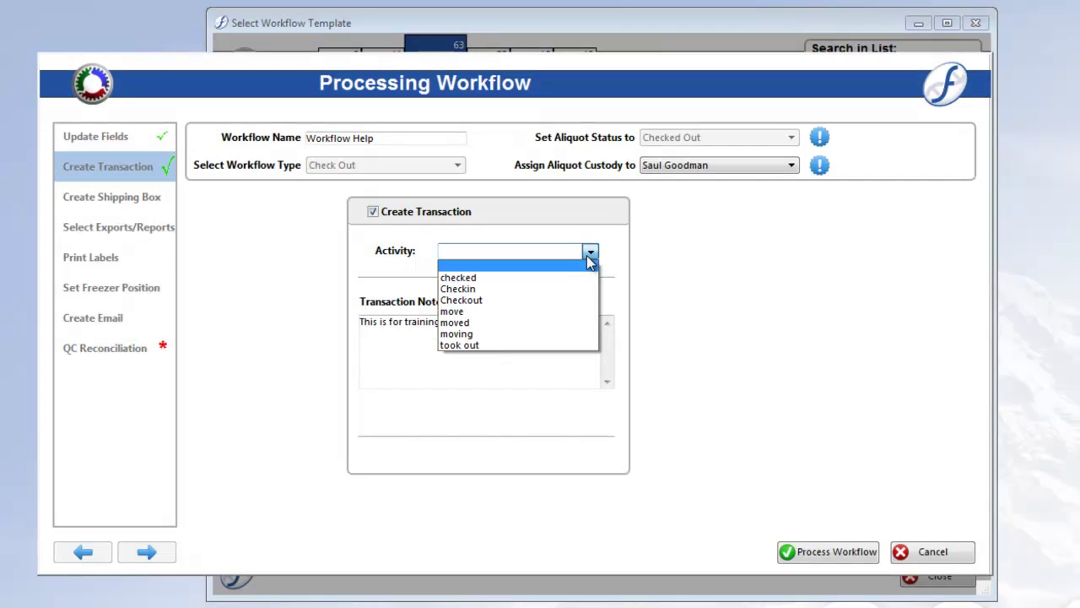
{"action": "left_click", "coordinate": [497, 308]}
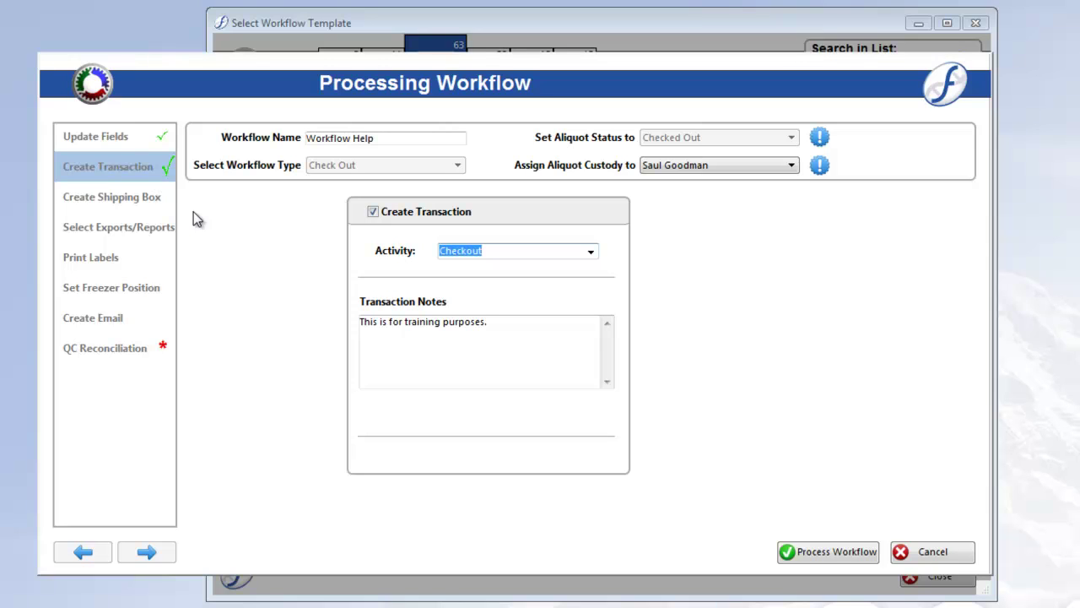
Choose the Workflow 2 shipping box format and add the Workflow 1 report format to the reports selected for printing.
{"action": "left_click", "coordinate": [118, 199]}
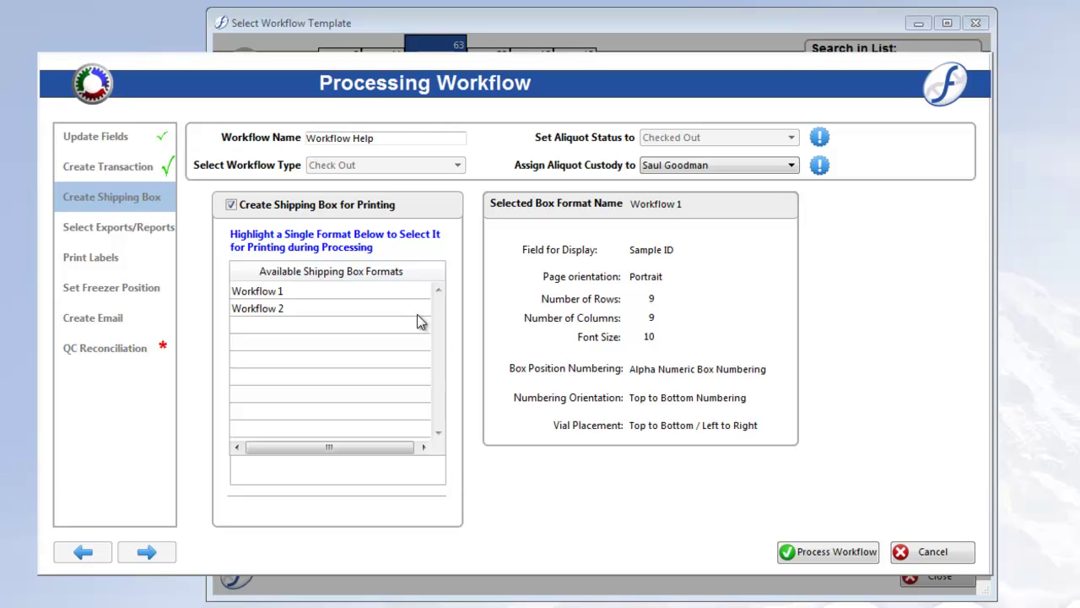
{"action": "left_click", "coordinate": [313, 308]}
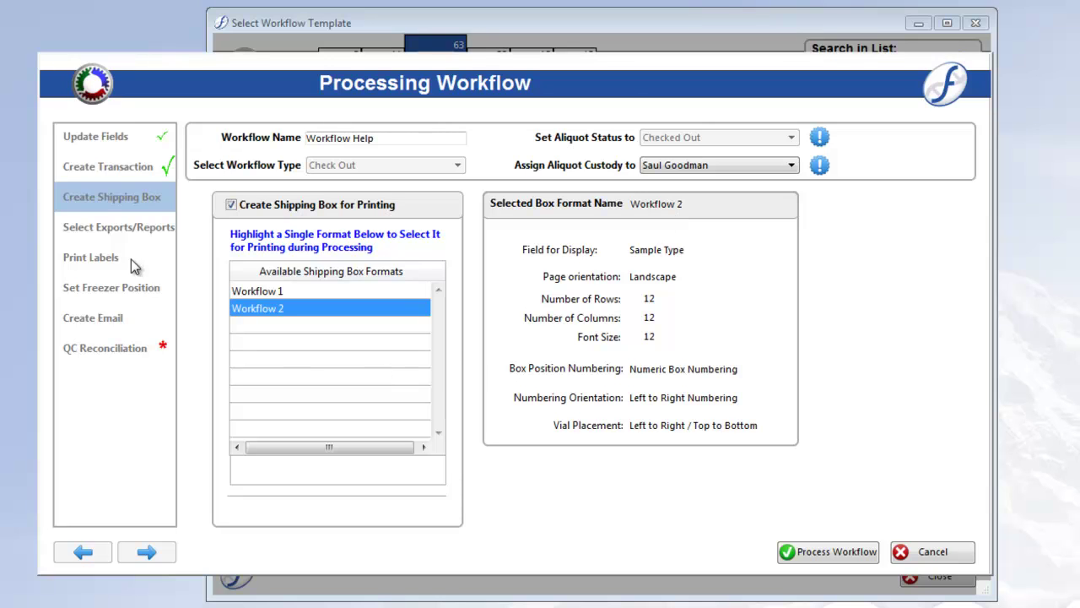
{"action": "left_click", "coordinate": [123, 231]}
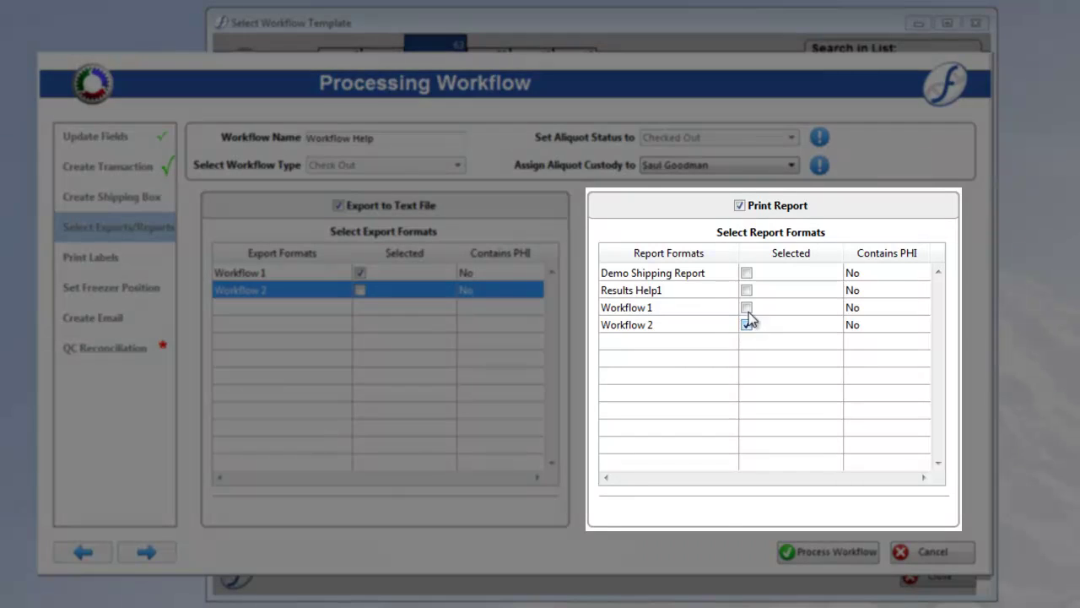
{"action": "left_click", "coordinate": [747, 308]}
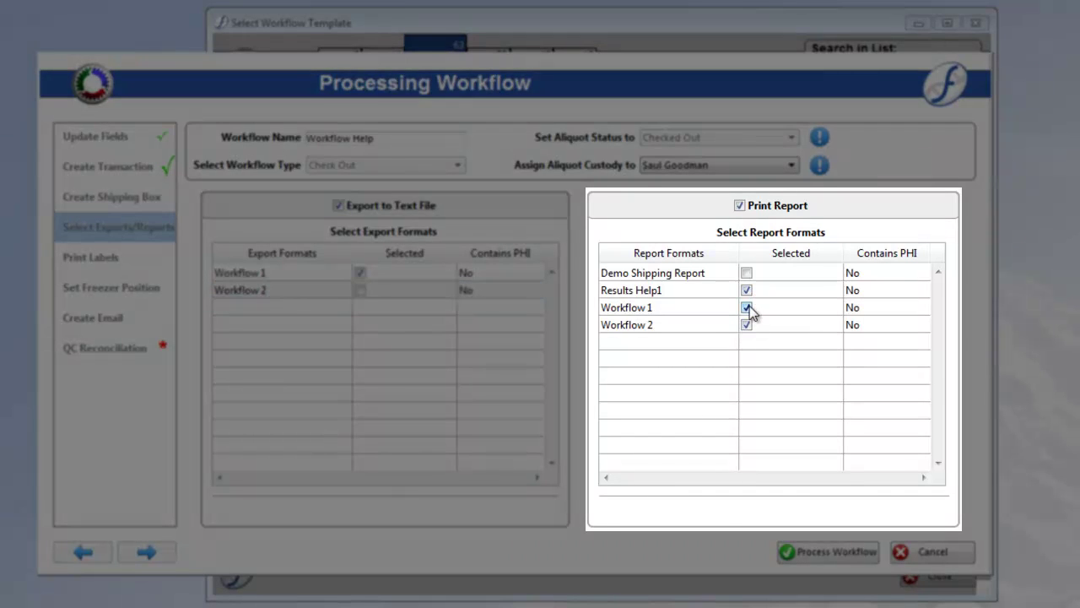
{"action": "left_click", "coordinate": [747, 307]}
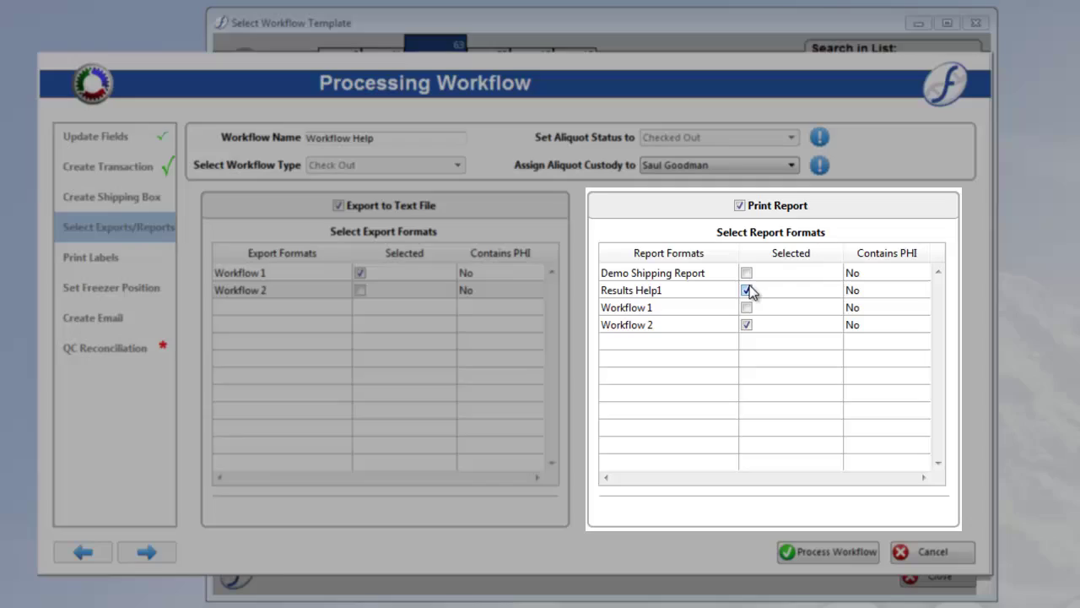
{"action": "left_click", "coordinate": [747, 290]}
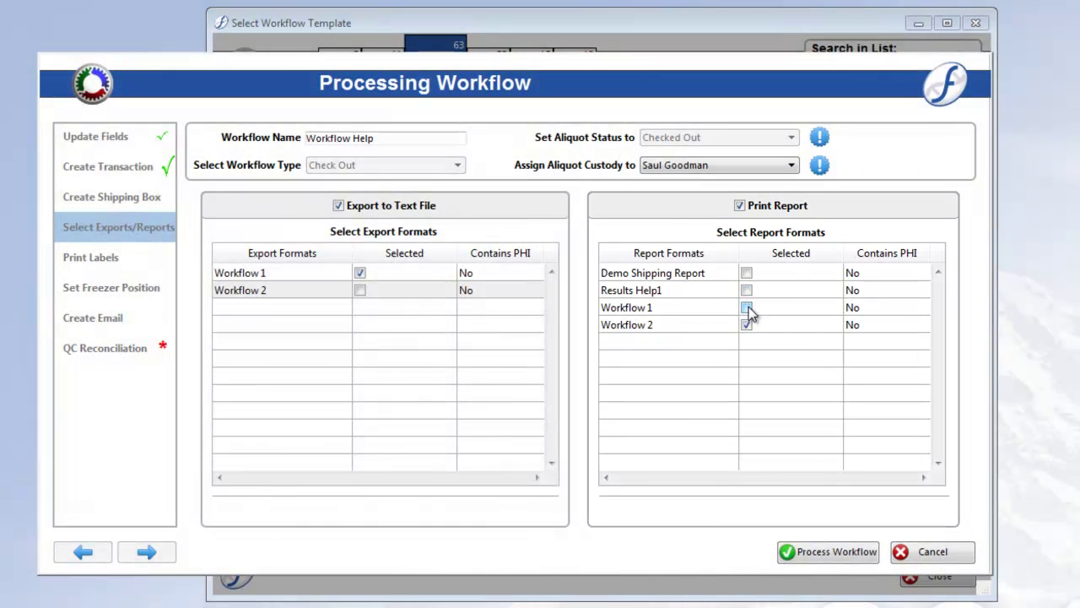
{"action": "left_click", "coordinate": [747, 307]}
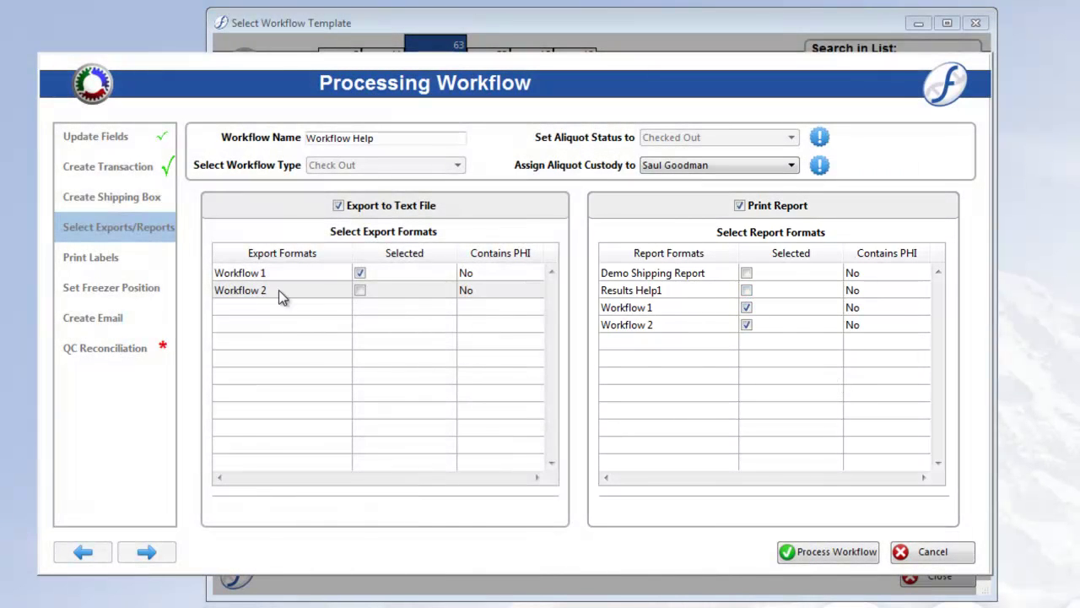
Set the printer for the aliquot labels to Microsoft XPS Document Writer.
{"action": "left_click", "coordinate": [77, 260]}
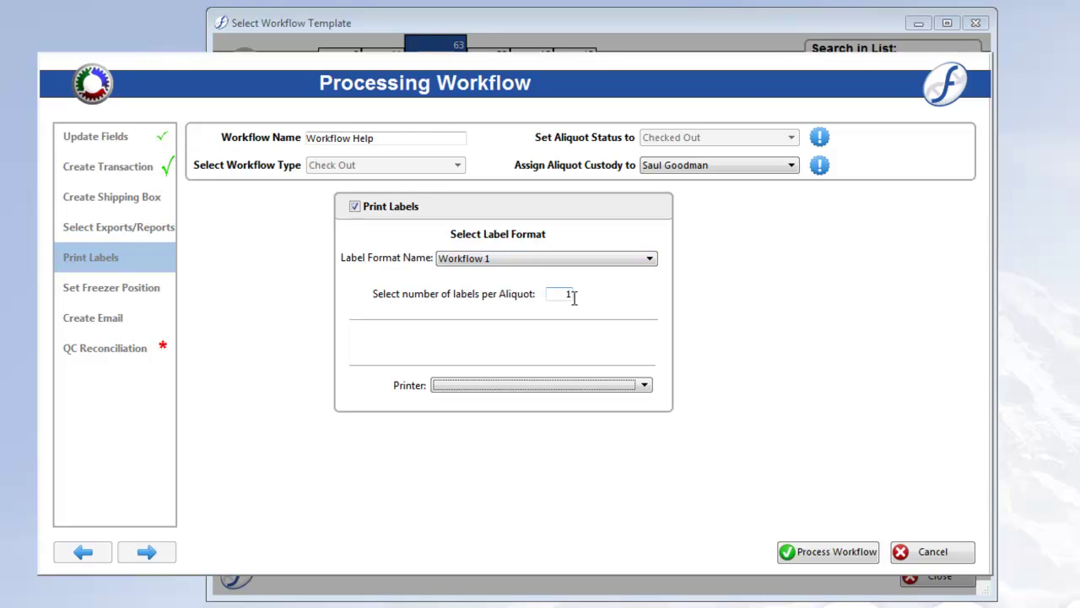
{"action": "left_click", "coordinate": [622, 390]}
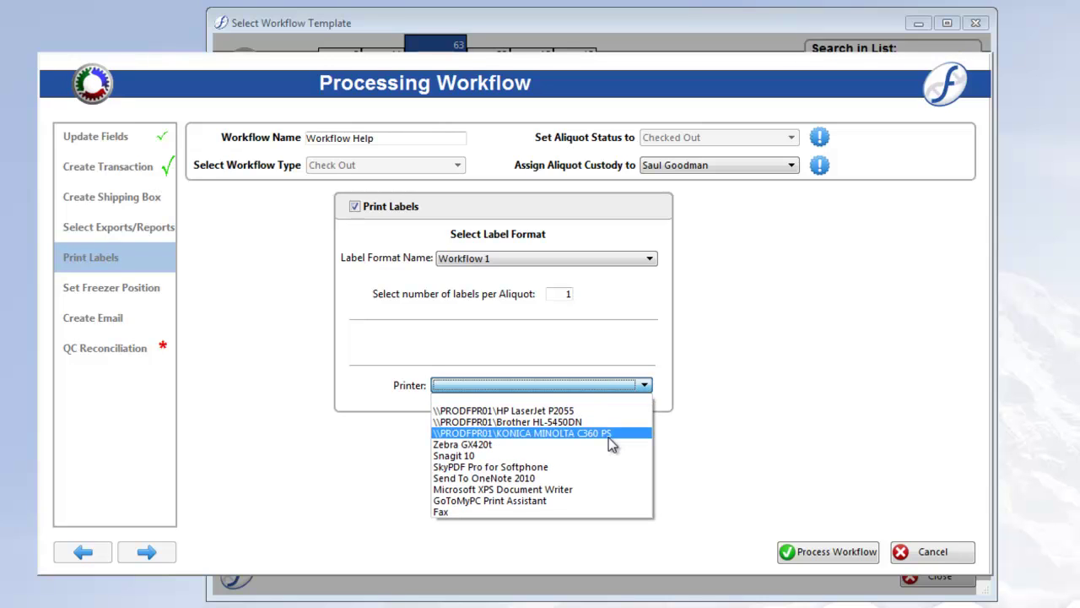
{"action": "left_click", "coordinate": [527, 492]}
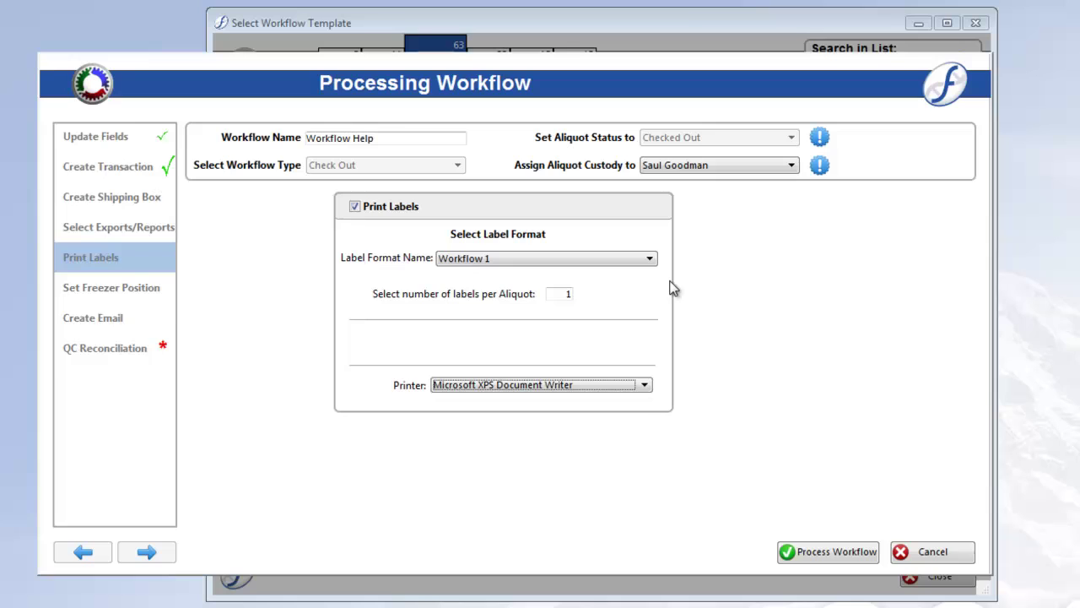
Review the freezer position options and the New Email entry's recipients, subject, attachments and message, closing it without saving.
{"action": "left_click", "coordinate": [141, 289]}
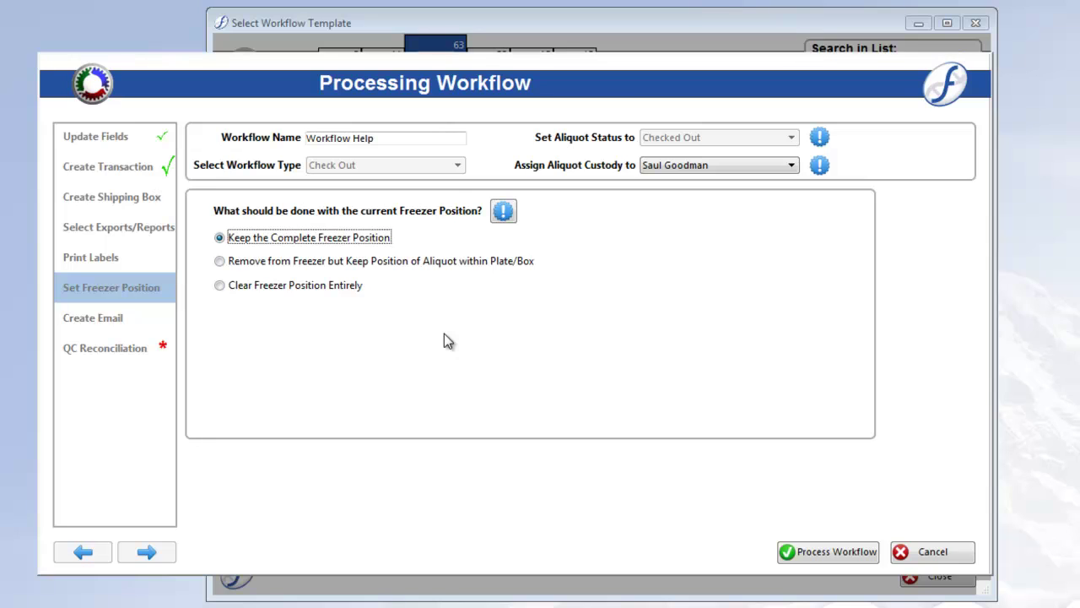
{"action": "left_click", "coordinate": [145, 329]}
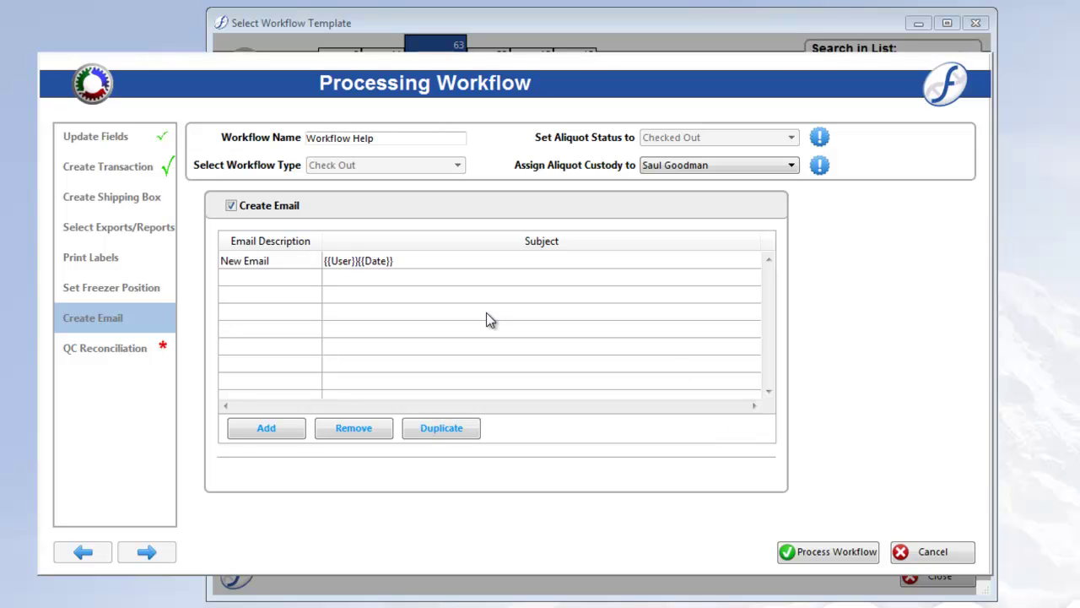
{"action": "double_click", "coordinate": [387, 265]}
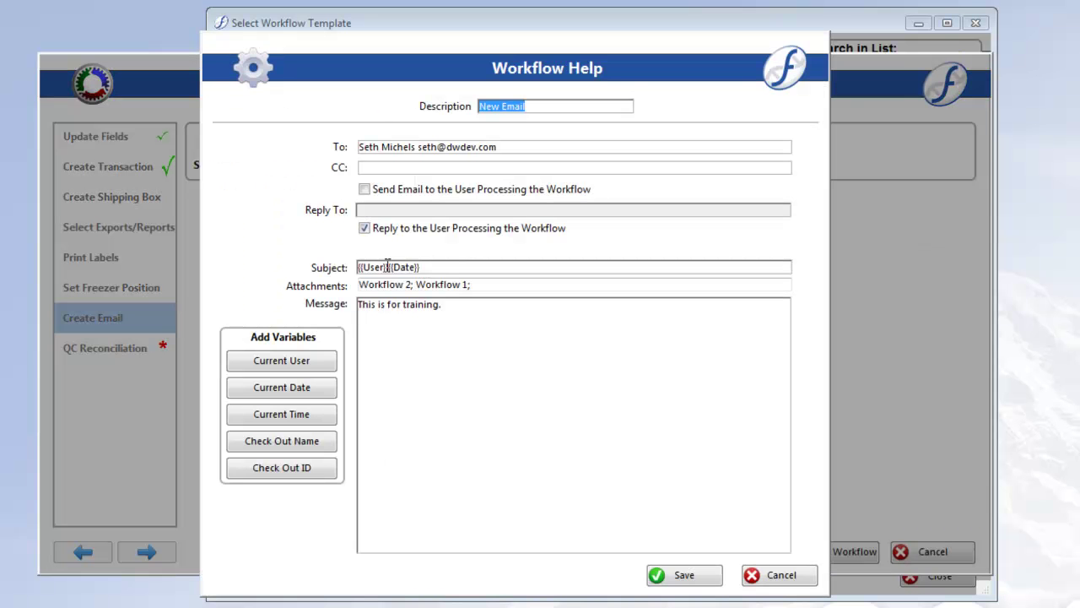
{"action": "left_click", "coordinate": [775, 576]}
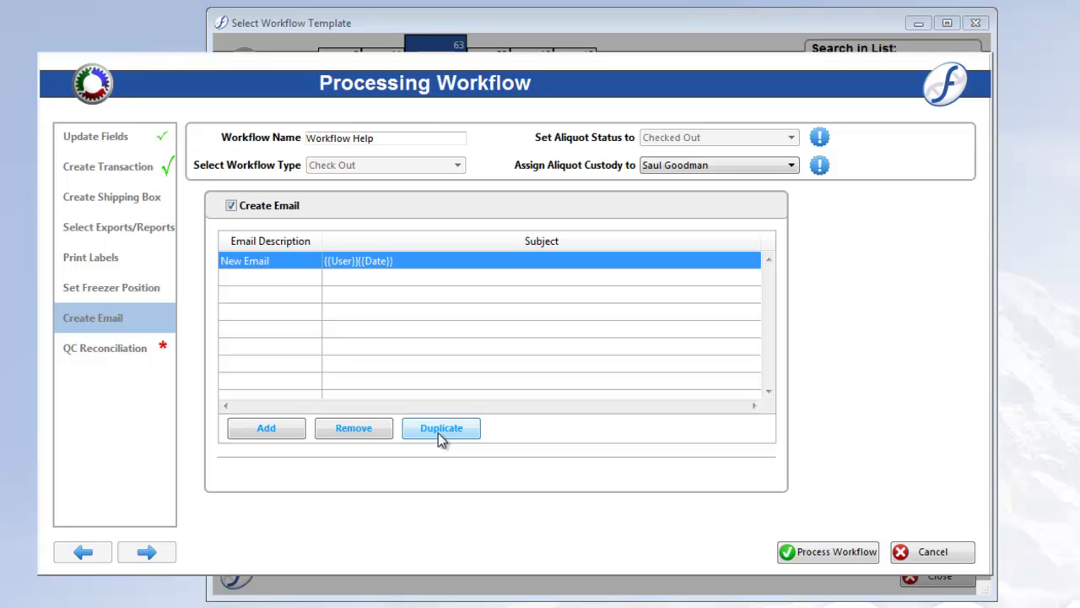
{"action": "double_click", "coordinate": [367, 262]}
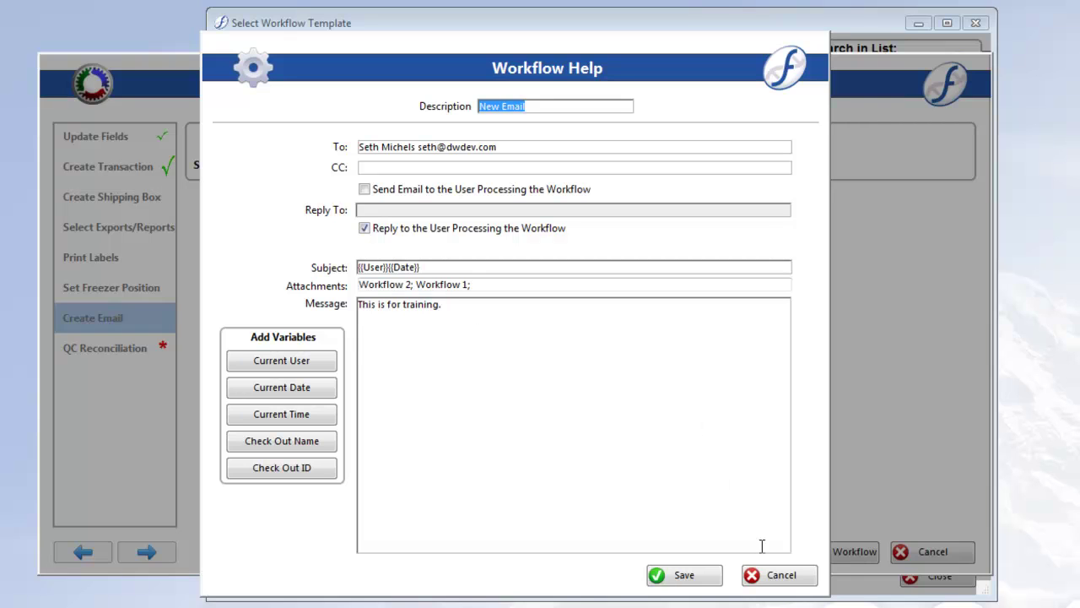
{"action": "left_click", "coordinate": [780, 574]}
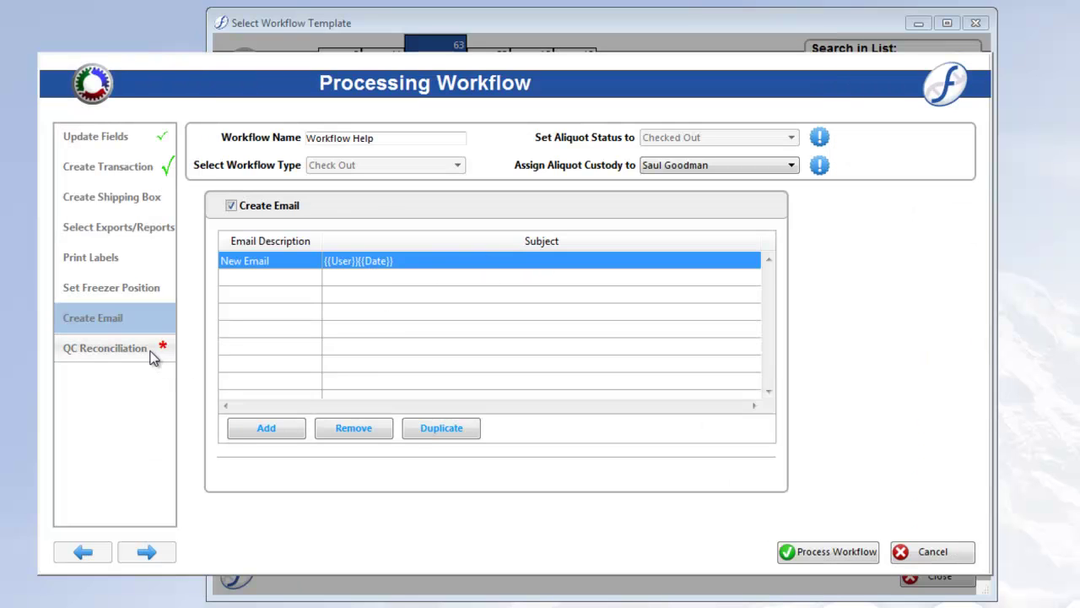
View the QC Reconciliation aliquot list in the Aliquots Alpha and Numeric format and switch it back to System Default.
{"action": "left_click", "coordinate": [150, 353]}
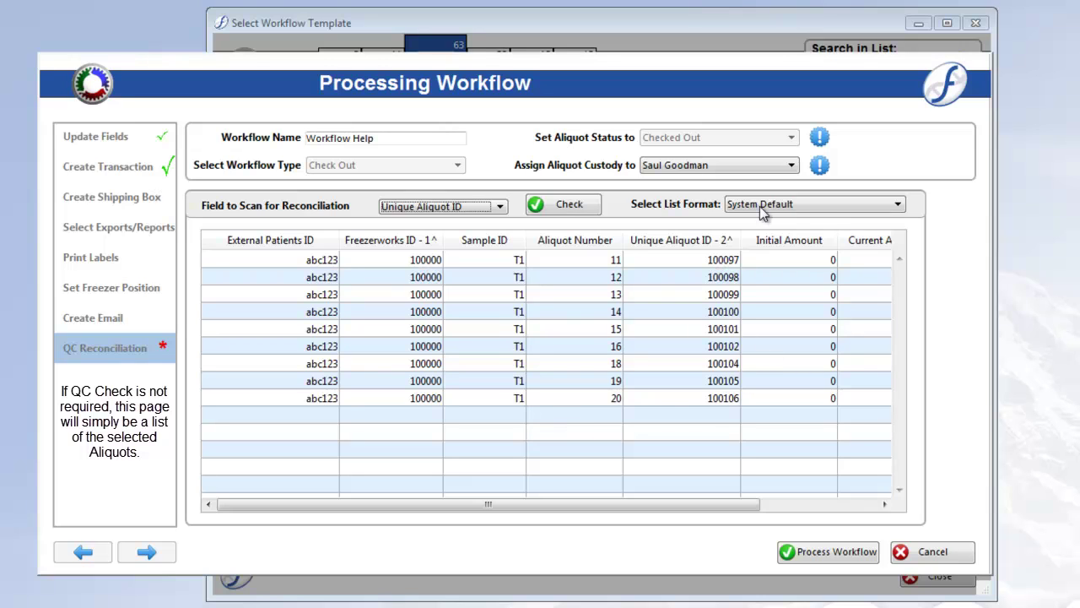
{"action": "left_click", "coordinate": [811, 205]}
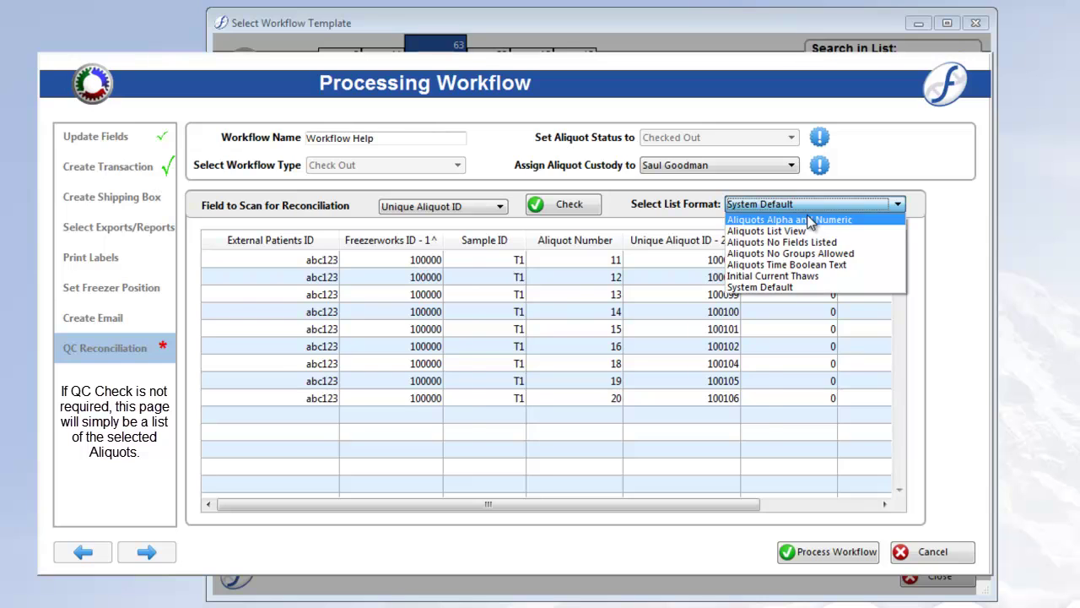
{"action": "left_click", "coordinate": [809, 220]}
{"action": "left_click", "coordinate": [817, 204]}
{"action": "key", "text": "Escape"}
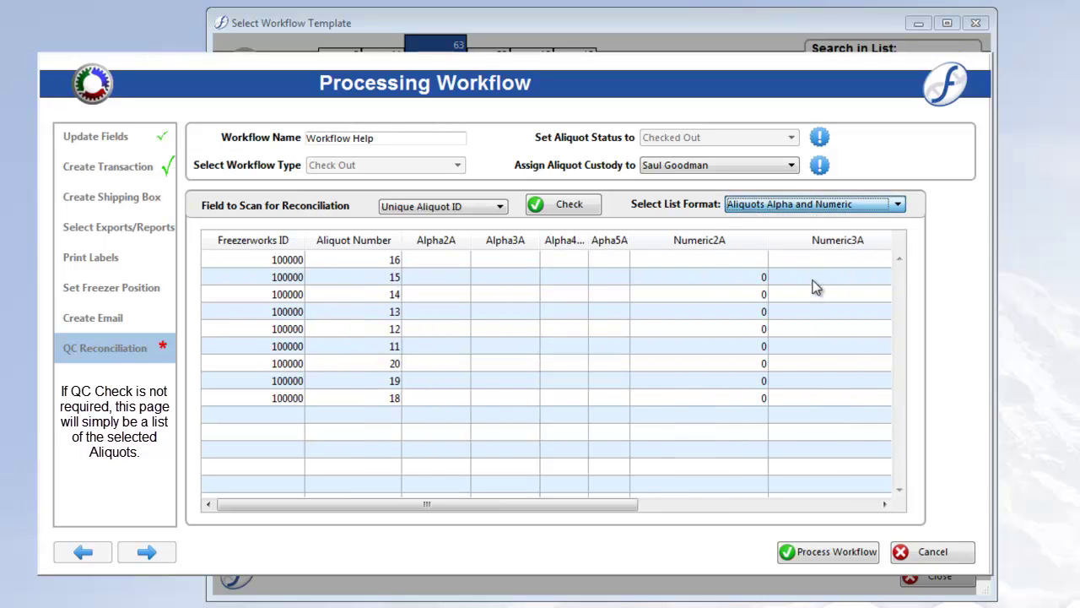
{"action": "left_click", "coordinate": [826, 208]}
{"action": "left_click", "coordinate": [788, 283]}
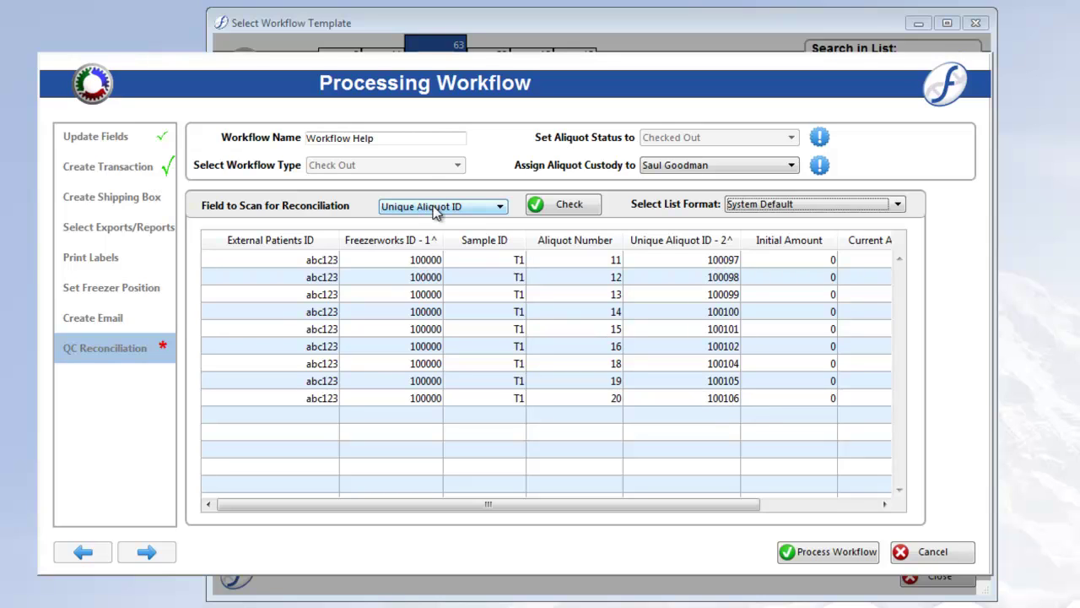
Choose Unique Aliquot ID as the field to scan for reconciliation.
{"action": "left_click", "coordinate": [465, 207]}
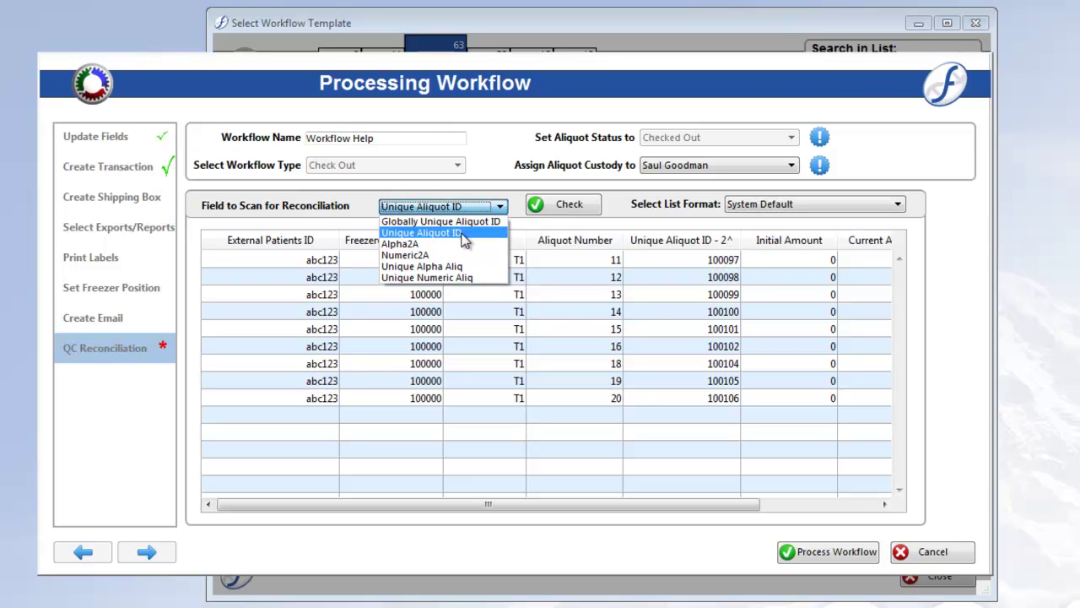
{"action": "left_click", "coordinate": [464, 238]}
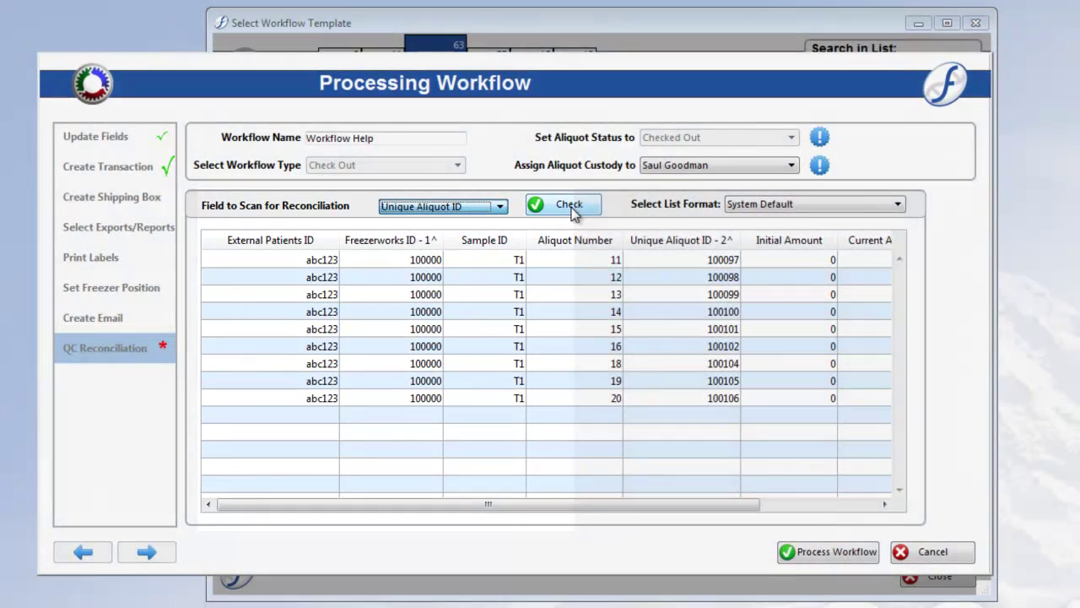
Import the Unique Aliquot IDs from TrainingWorkQC.csv, with a header record and new-line delimiter, and verify them for QC reconciliation.
{"action": "left_click", "coordinate": [573, 211]}
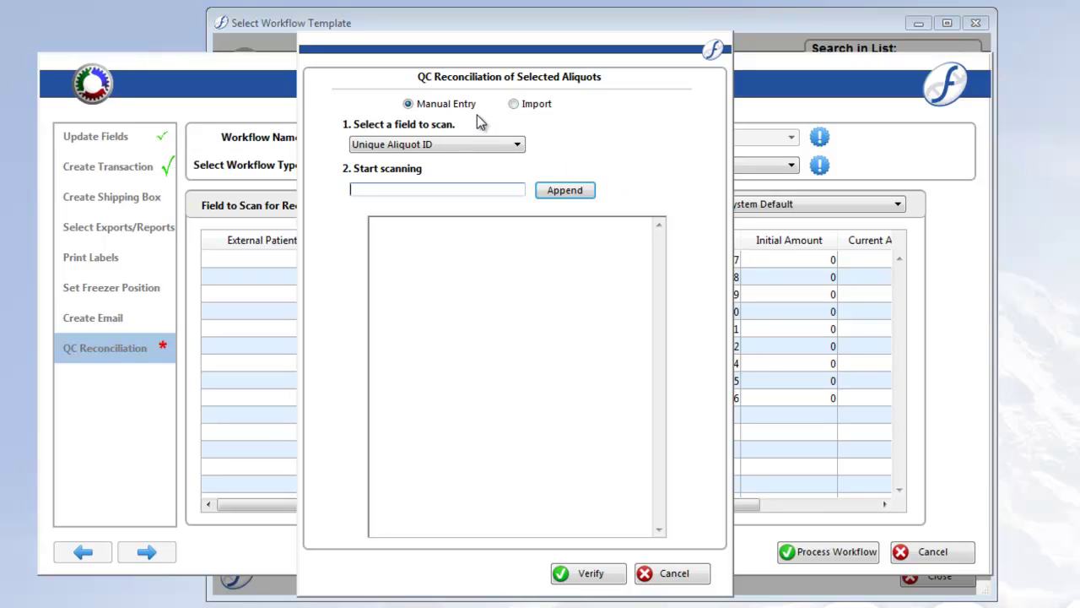
{"action": "left_click", "coordinate": [515, 105]}
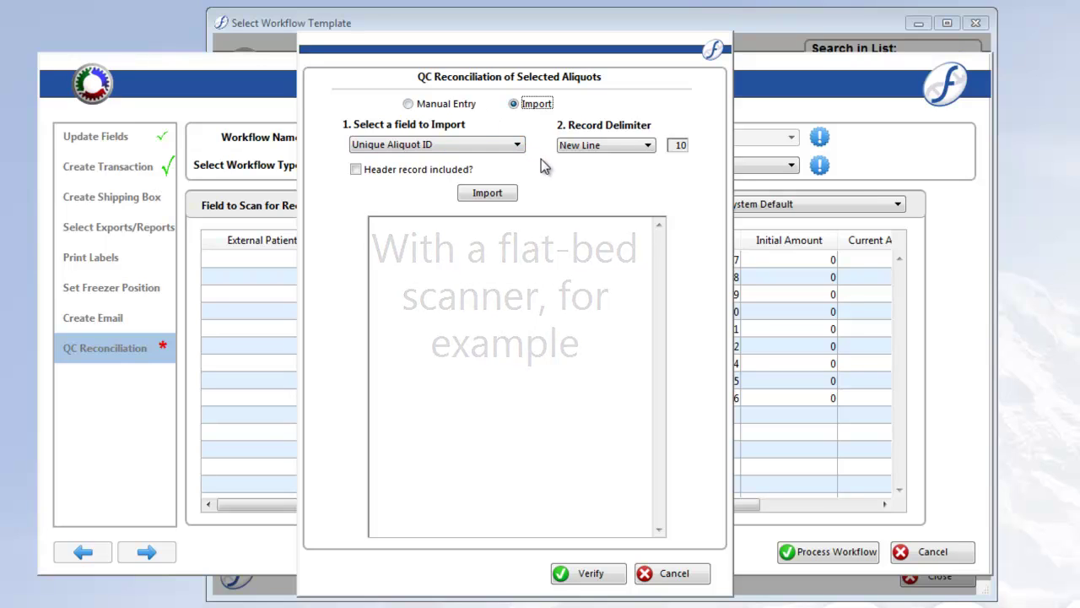
{"action": "key", "text": "Tab"}
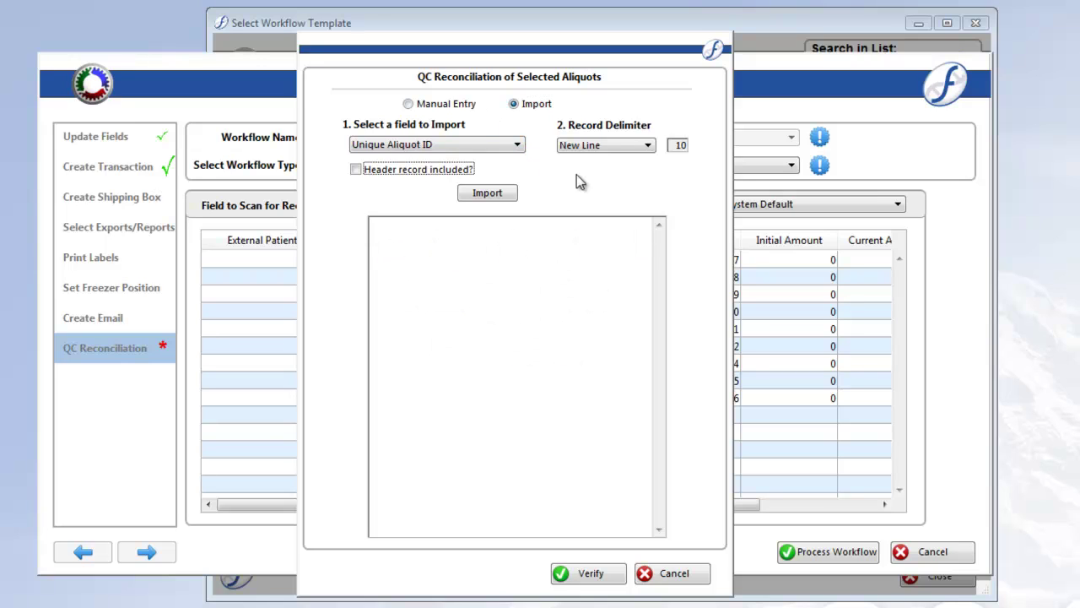
{"action": "left_click", "coordinate": [368, 172]}
{"action": "left_click", "coordinate": [502, 197]}
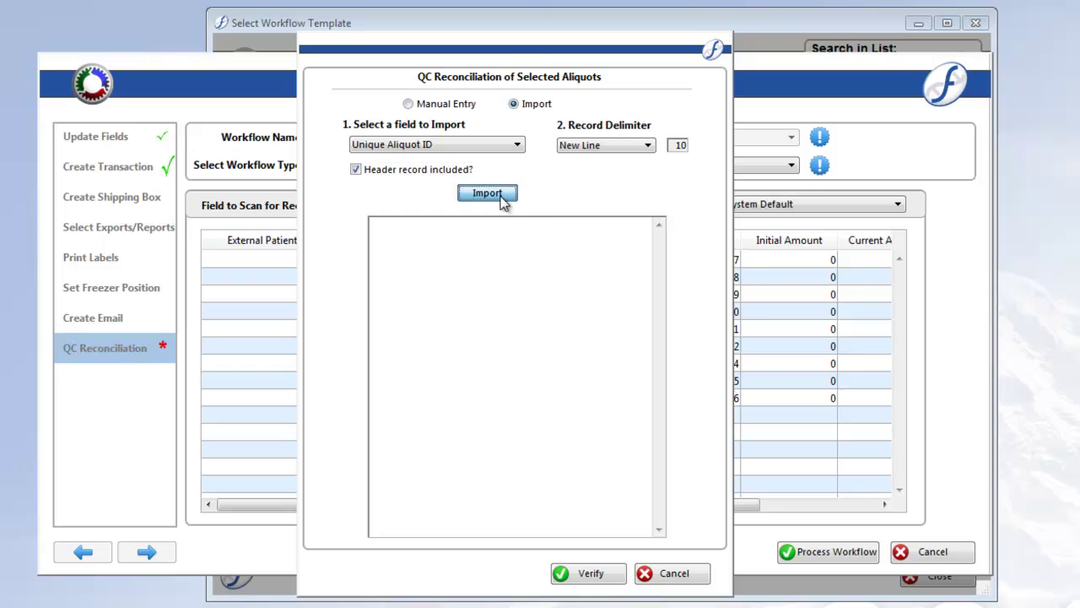
{"action": "left_click_drag", "start_coordinate": [525, 173], "coordinate": [527, 269]}
{"action": "left_click", "coordinate": [397, 247]}
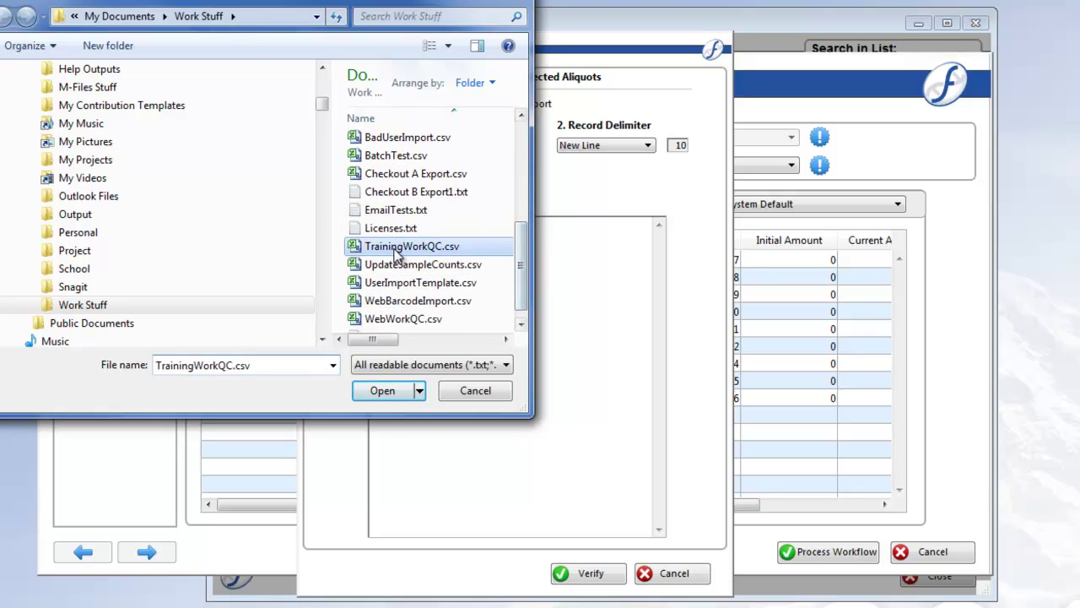
{"action": "left_click", "coordinate": [384, 392]}
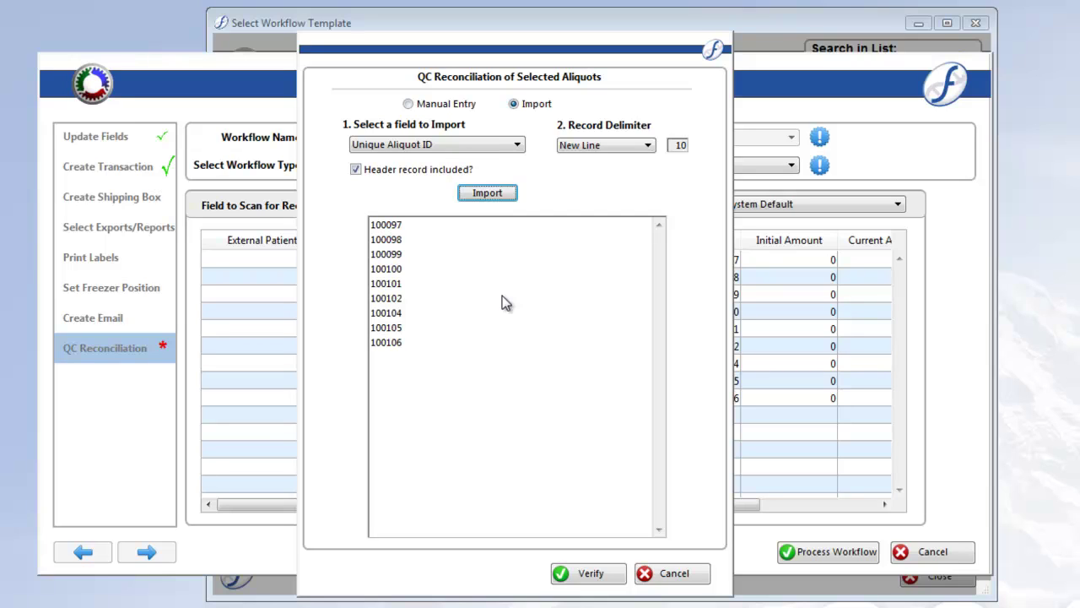
{"action": "left_click", "coordinate": [589, 574]}
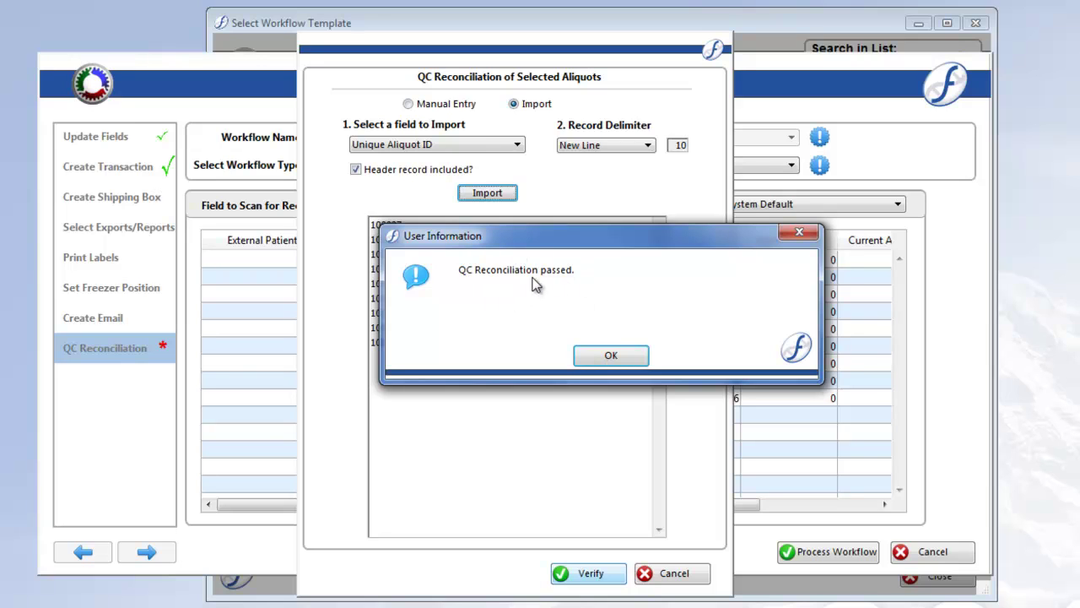
{"action": "left_click", "coordinate": [596, 355]}
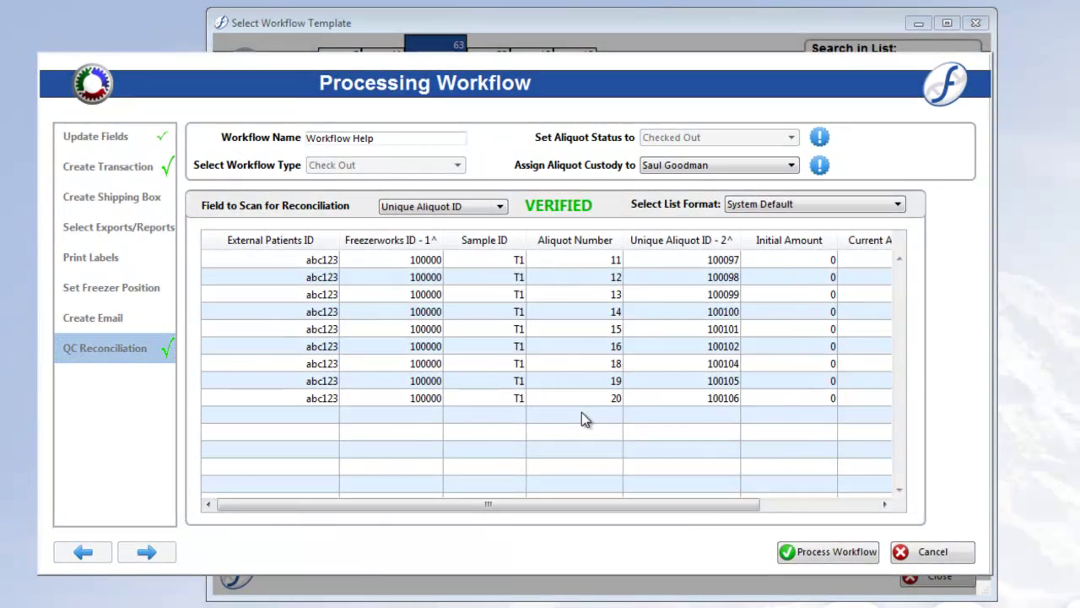
Process the Workflow Help workflow with the run name Train Run 1.
{"action": "left_click", "coordinate": [801, 551]}
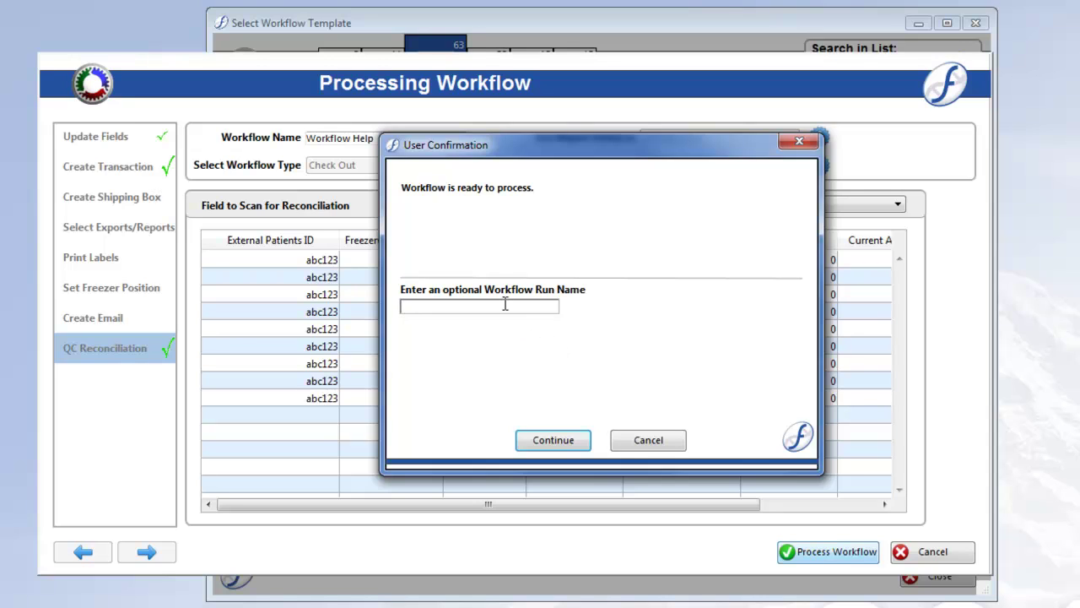
{"action": "type", "text": "Train Run 1"}
{"action": "left_click", "coordinate": [543, 442]}
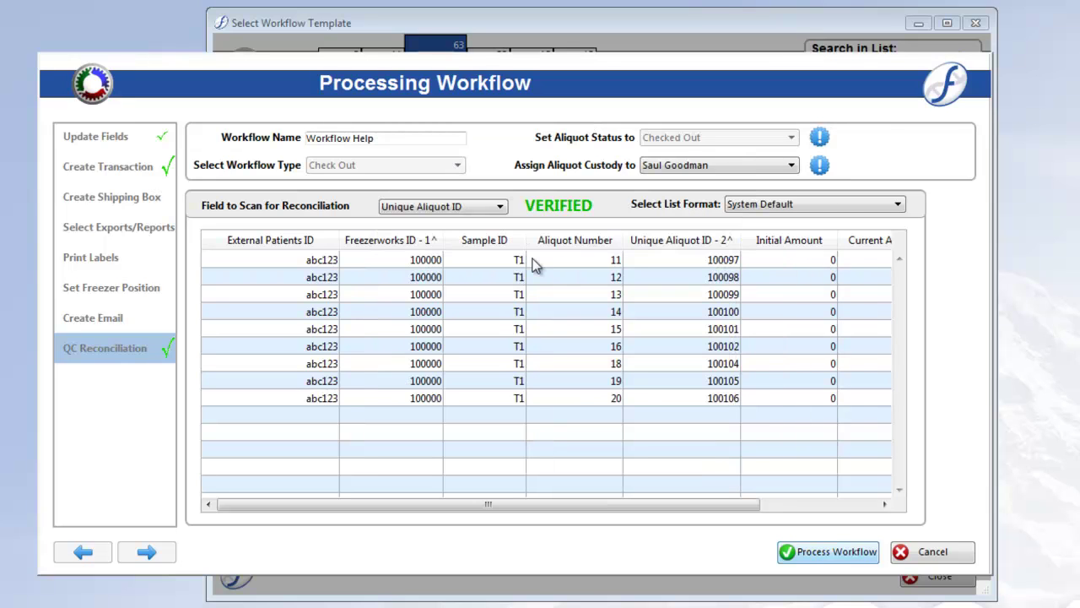
{"action": "left_click", "coordinate": [828, 552]}
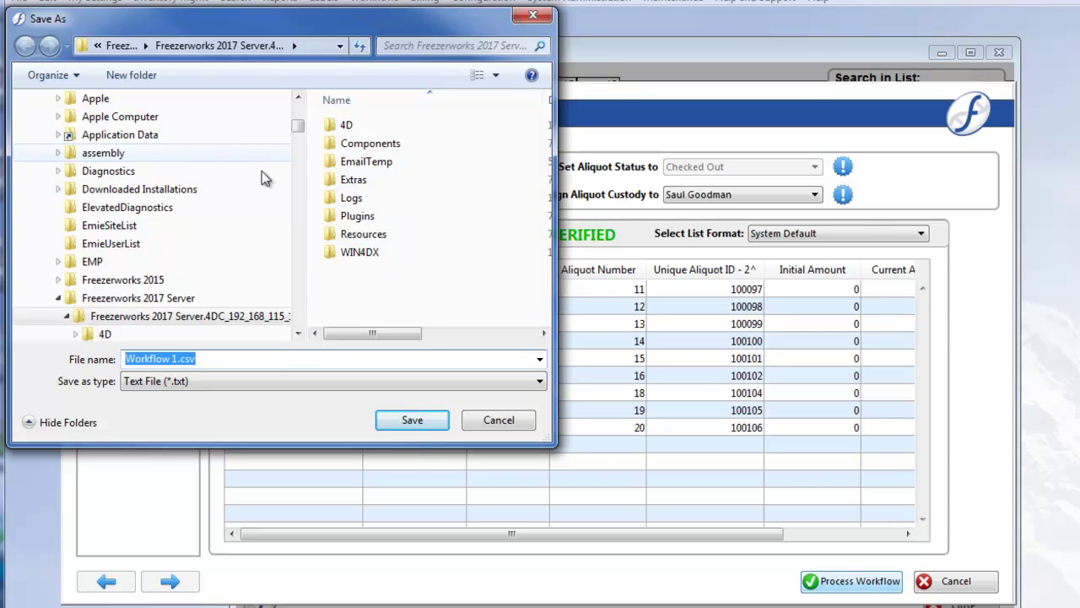
Save the export file Workflow 1.csv to the Desktop.
{"action": "left_click_drag", "start_coordinate": [300, 128], "coordinate": [301, 102]}
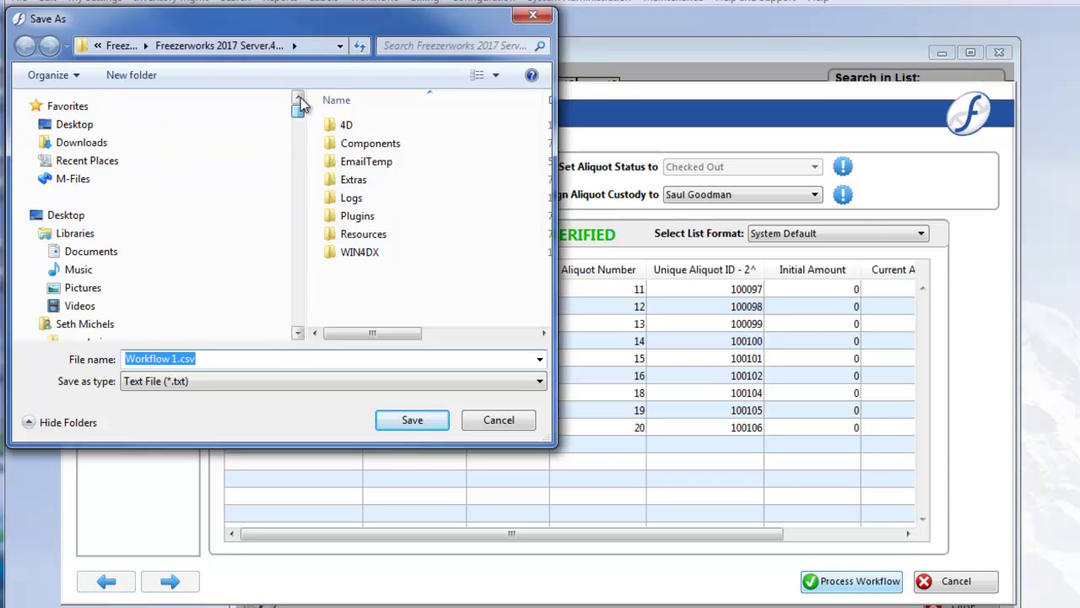
{"action": "left_click", "coordinate": [142, 131]}
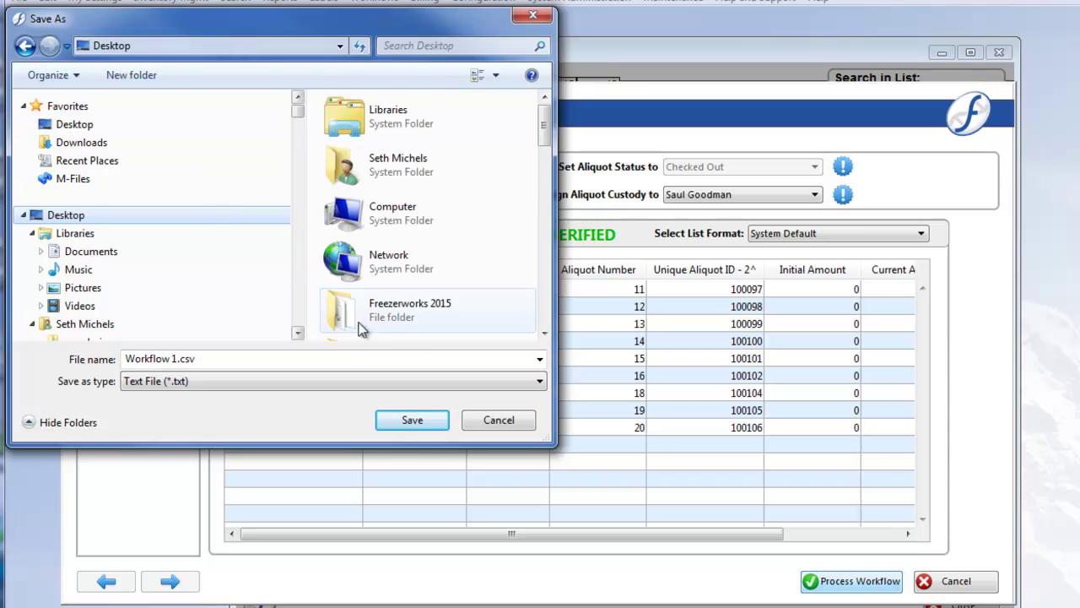
{"action": "left_click", "coordinate": [390, 429]}
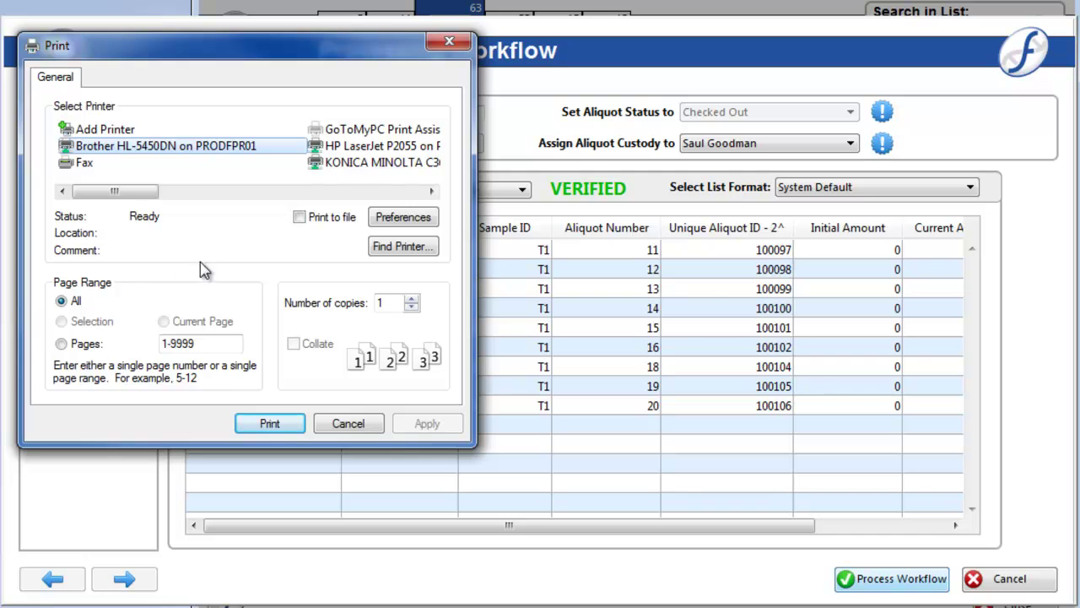
Print both workflow reports on the HP LaserJet P2055 and print the Workflow 1 labels, one per aliquot.
{"action": "left_click", "coordinate": [328, 147]}
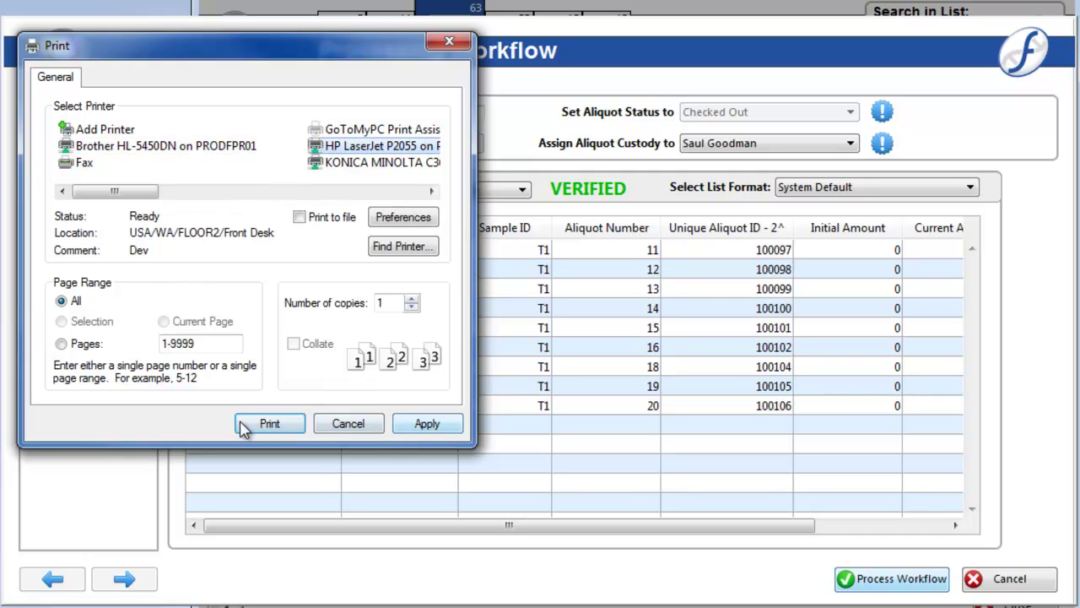
{"action": "left_click", "coordinate": [249, 423]}
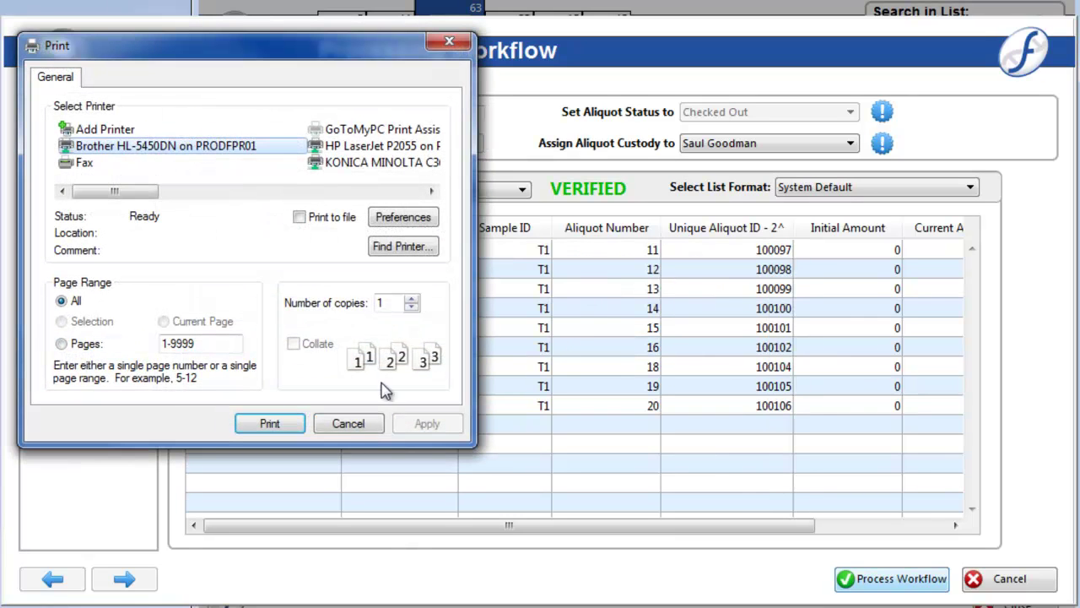
{"action": "left_click", "coordinate": [331, 146]}
{"action": "left_click", "coordinate": [268, 423]}
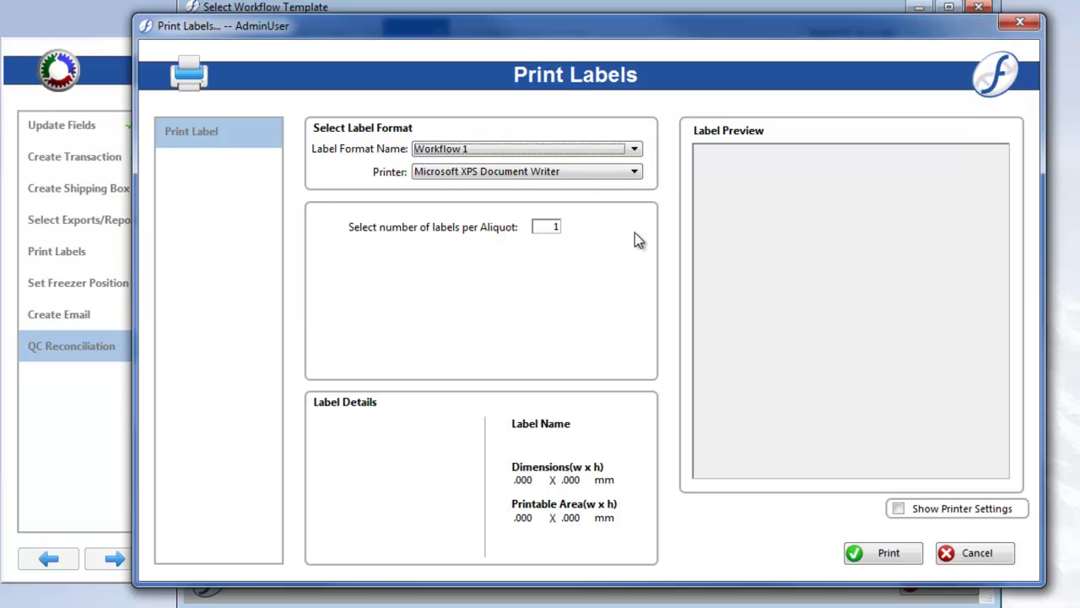
{"action": "left_click", "coordinate": [882, 557]}
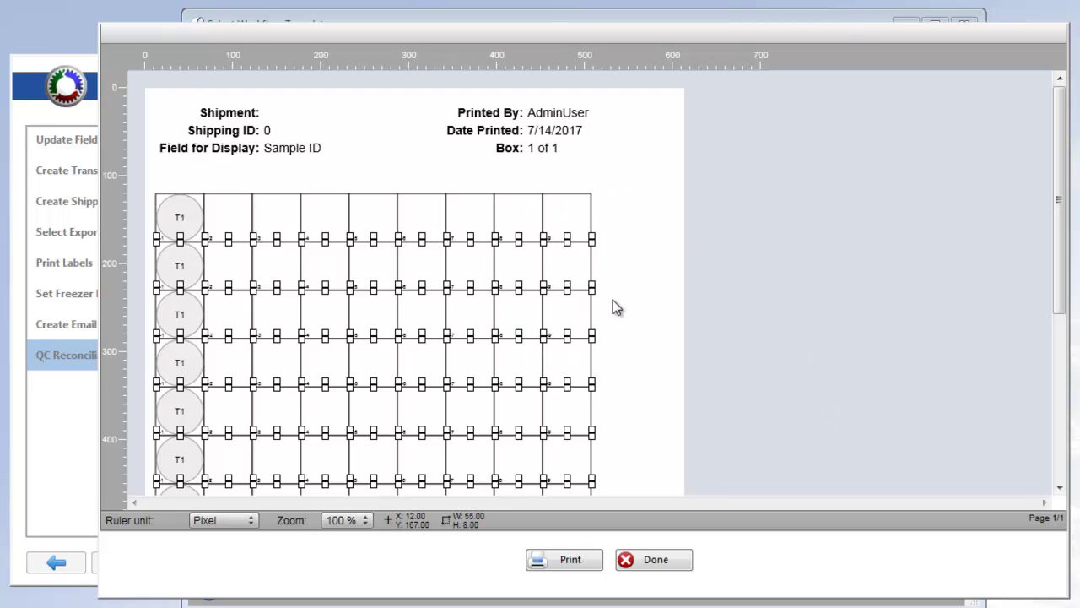
Print the shipping box map on the HP LaserJet P2055 with Letter portrait page setup and close its preview.
{"action": "left_click", "coordinate": [545, 565]}
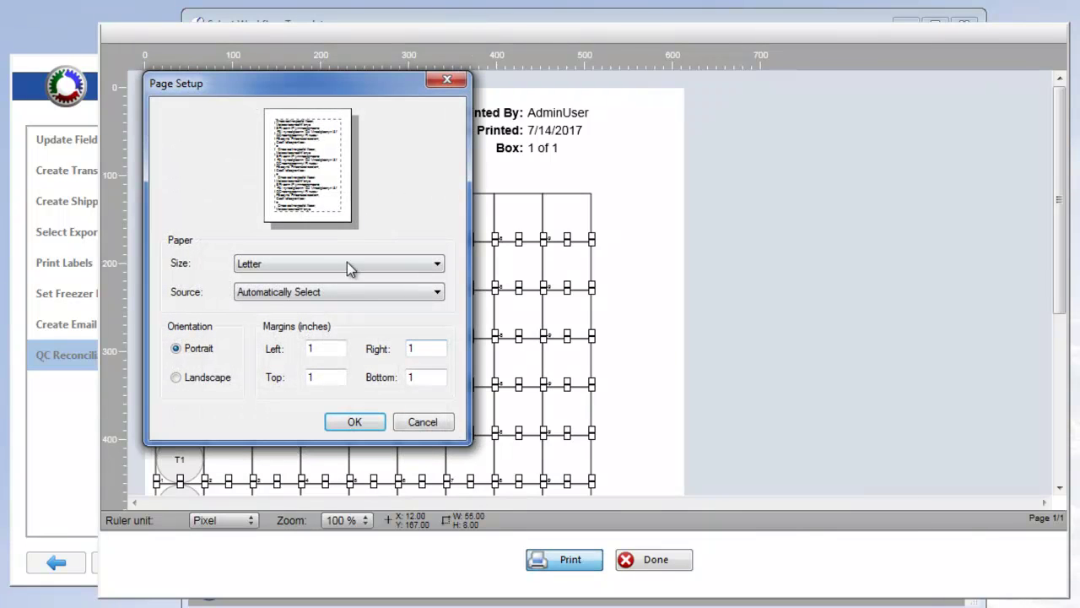
{"action": "left_click", "coordinate": [350, 422]}
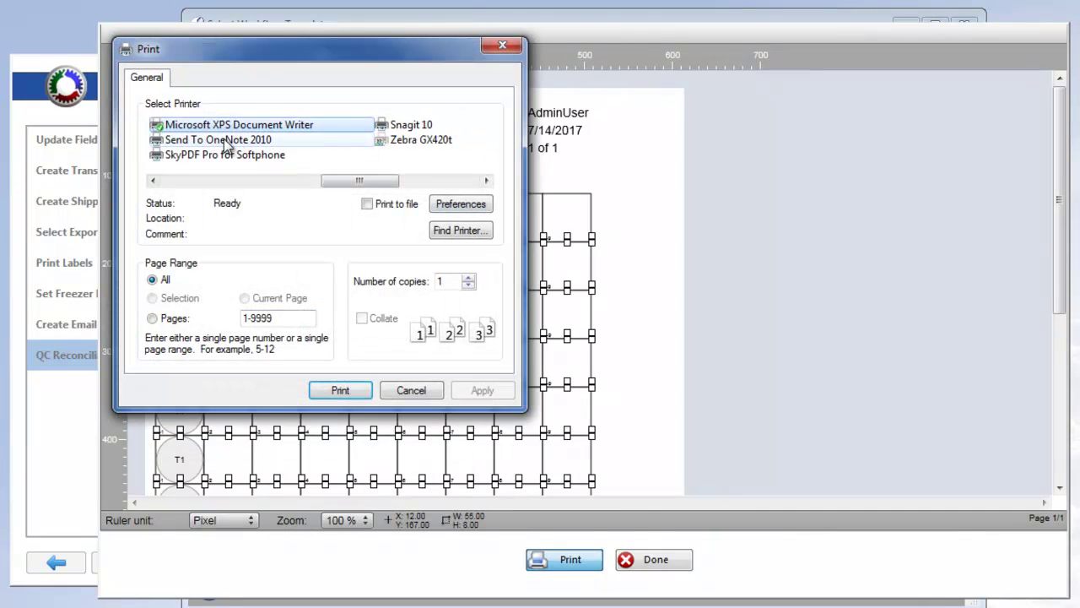
{"action": "left_click_drag", "start_coordinate": [327, 185], "coordinate": [283, 182]}
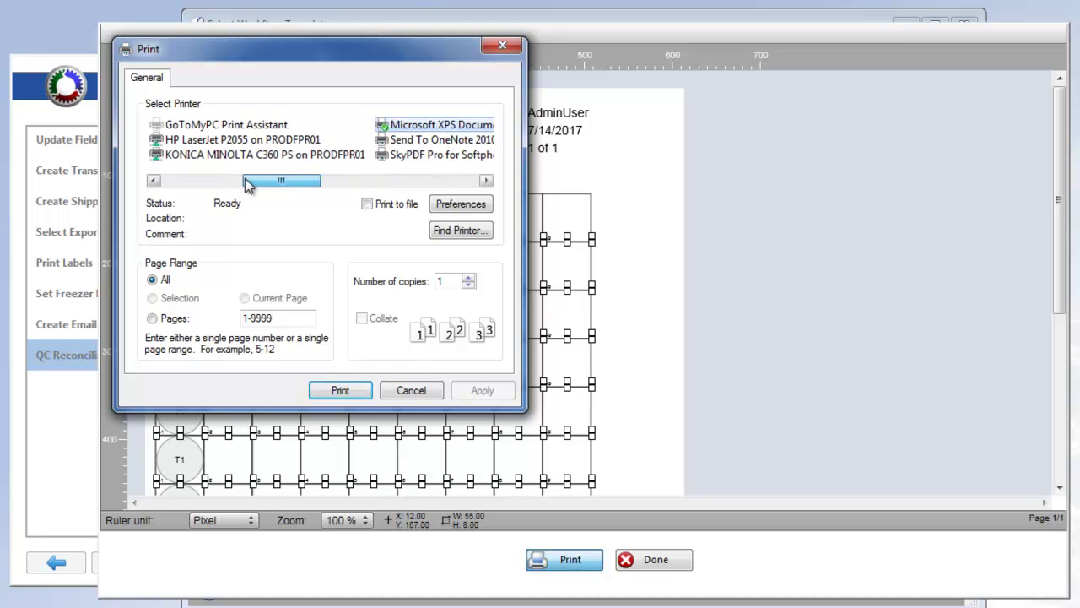
{"action": "left_click", "coordinate": [250, 140]}
{"action": "left_click", "coordinate": [368, 394]}
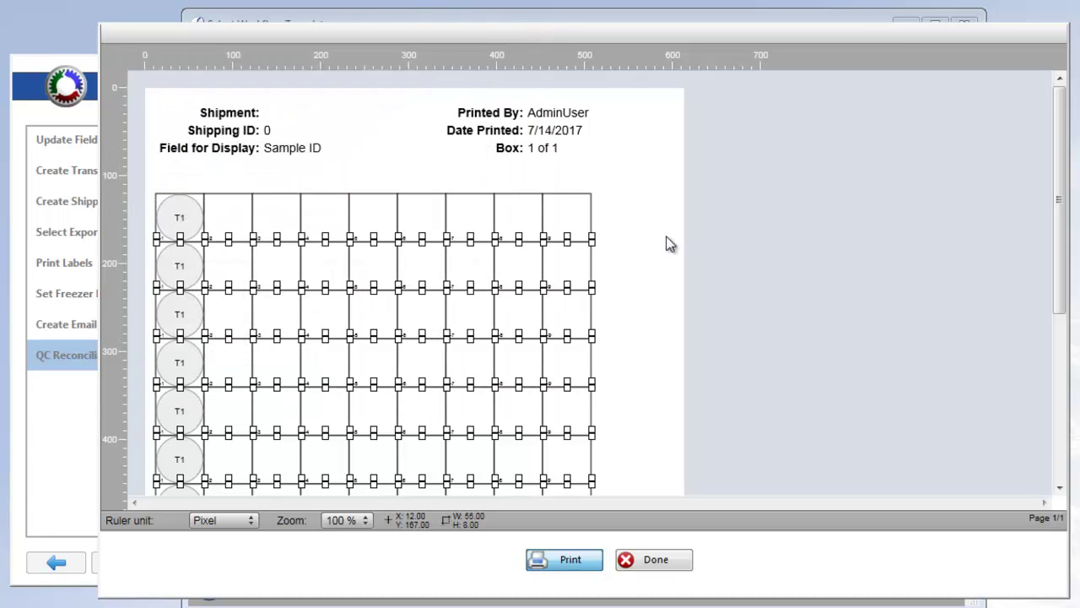
{"action": "left_click", "coordinate": [656, 562]}
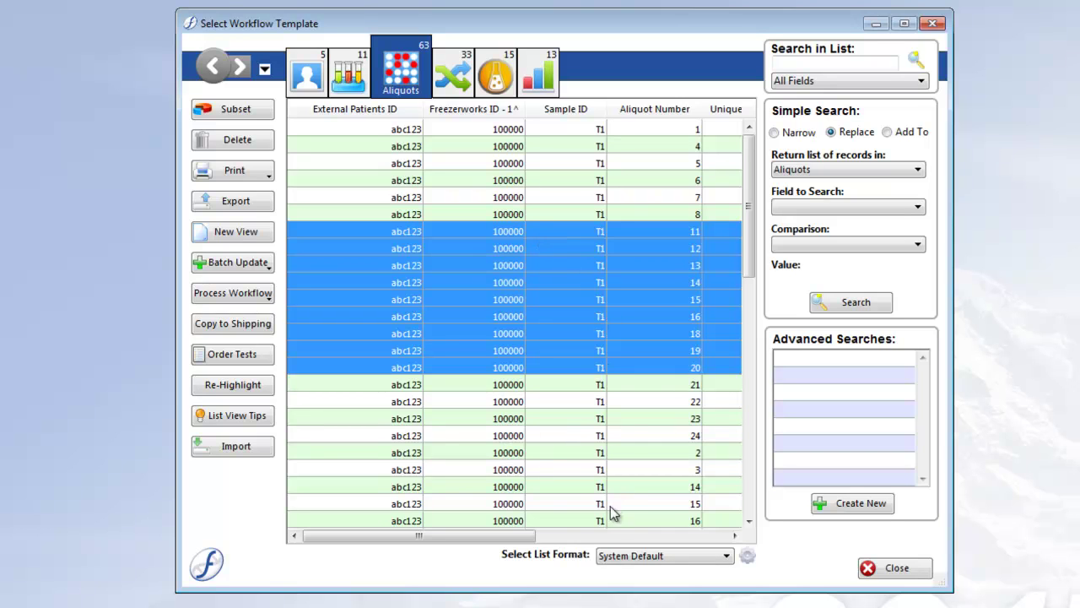
Check the Aliquot Status of T4 aliquots 4 through 13 in the aliquot list, then close the list.
{"action": "left_click_drag", "start_coordinate": [508, 538], "coordinate": [483, 540]}
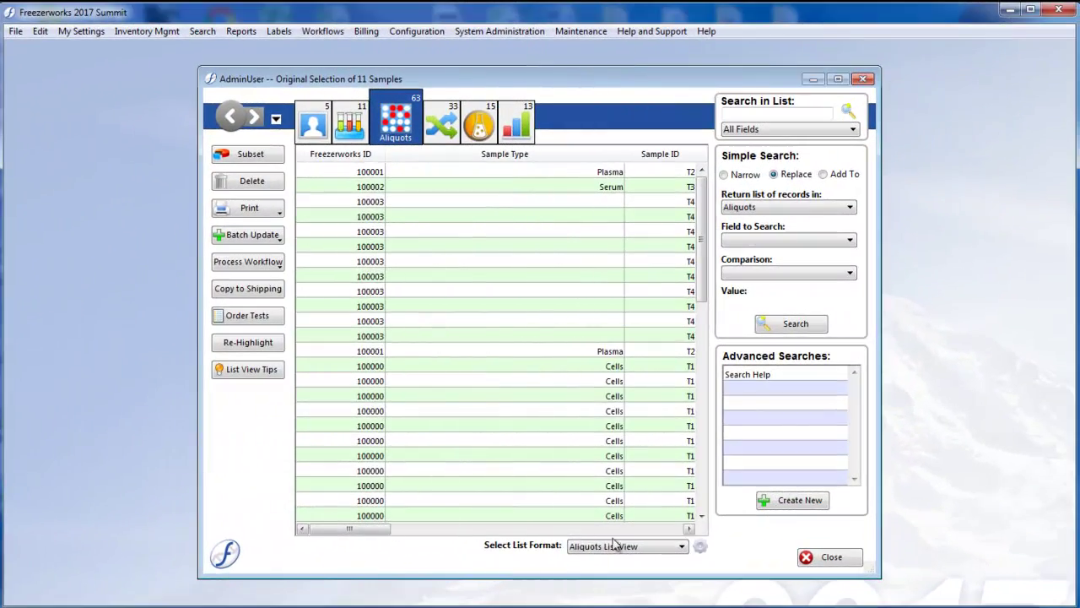
{"action": "left_click_drag", "start_coordinate": [383, 532], "coordinate": [451, 534]}
{"action": "left_click", "coordinate": [500, 200]}
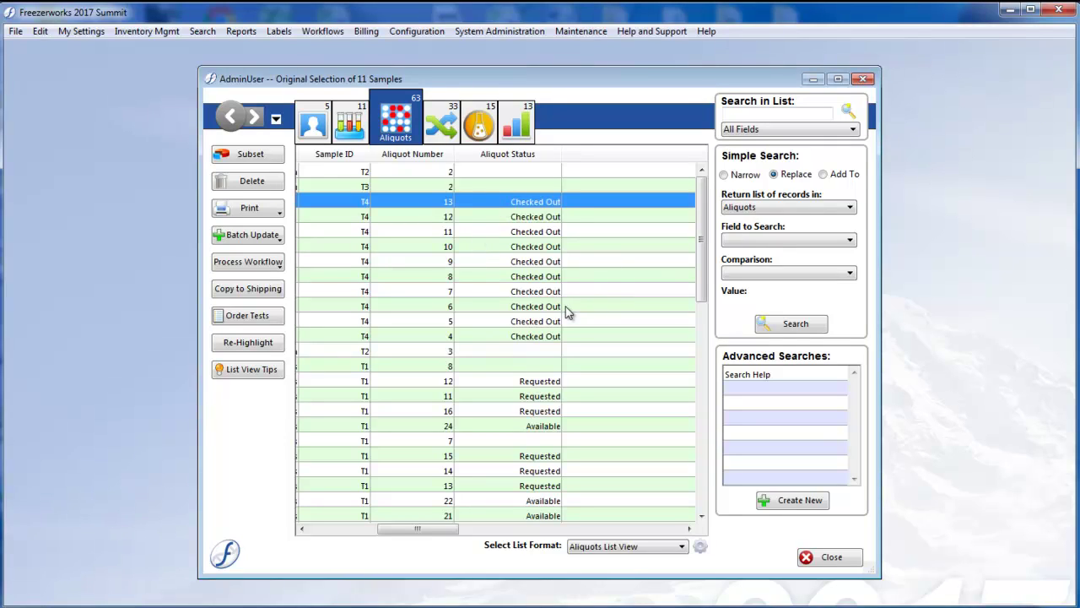
{"action": "left_click", "coordinate": [533, 336], "text": "shift"}
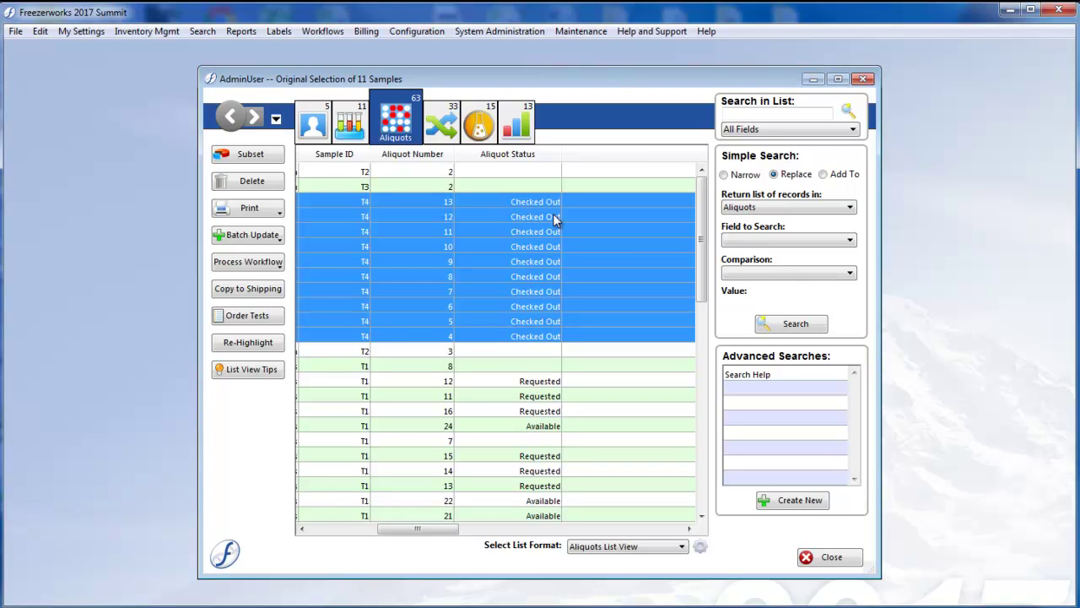
{"action": "left_click", "coordinate": [831, 558]}
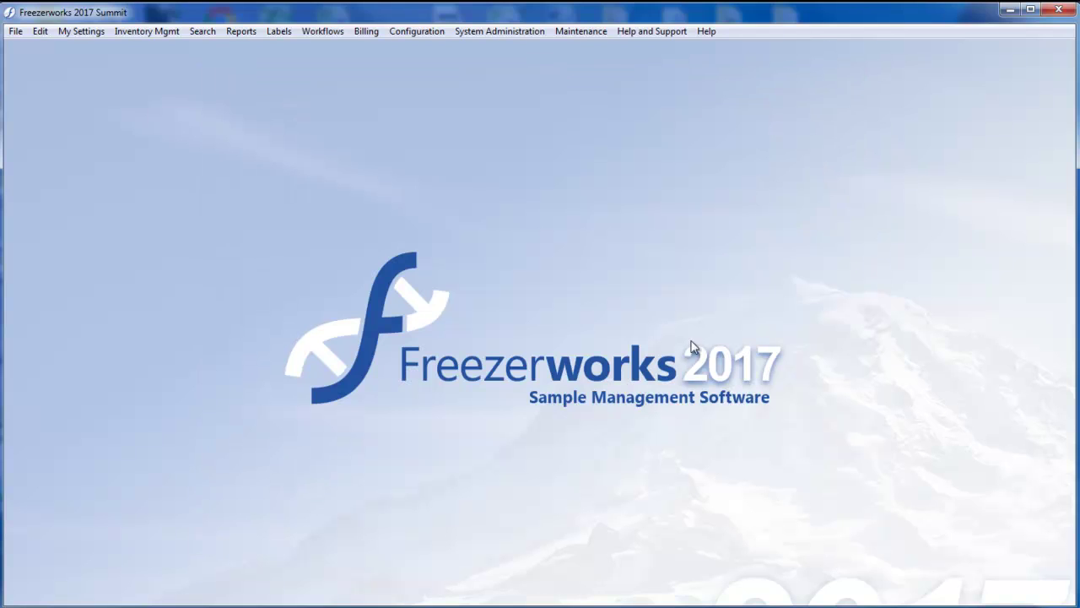
Review the Train Run 1 record in the workflow history and close the record.
{"action": "left_click", "coordinate": [325, 32]}
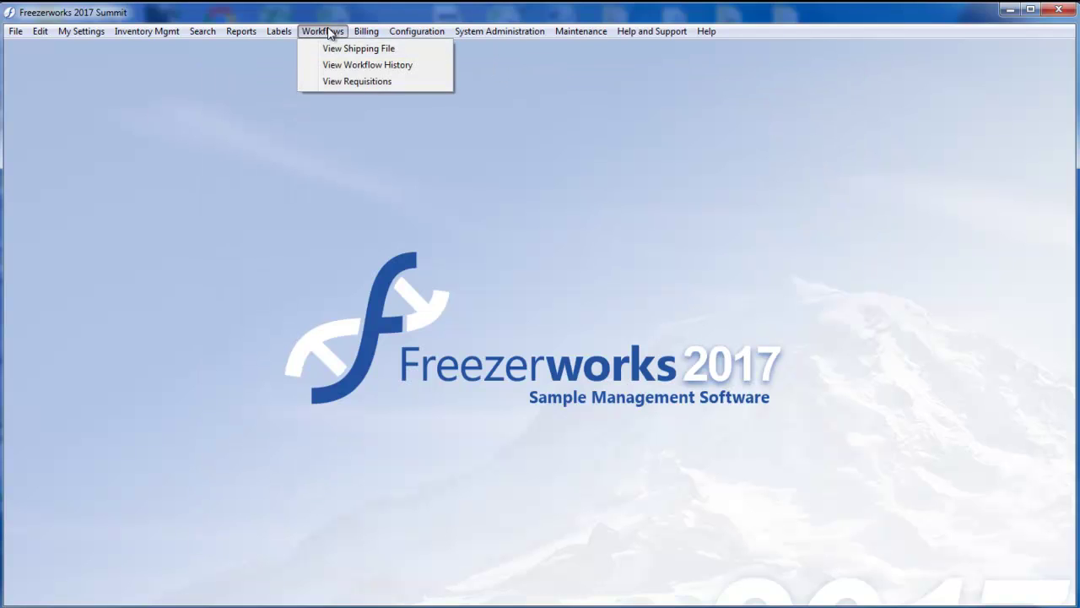
{"action": "left_click", "coordinate": [376, 64]}
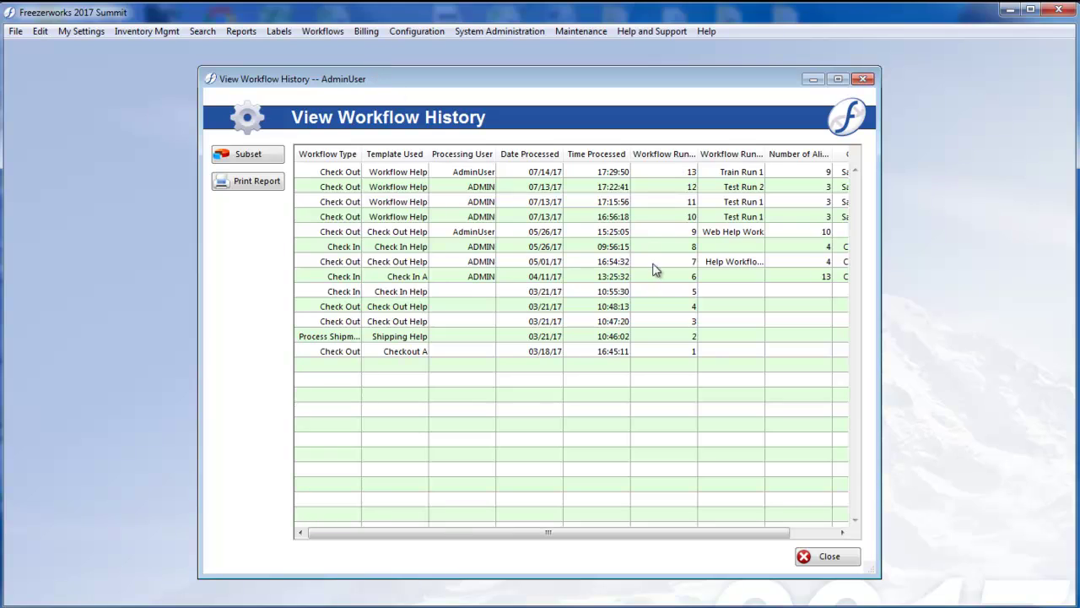
{"action": "left_click", "coordinate": [532, 173]}
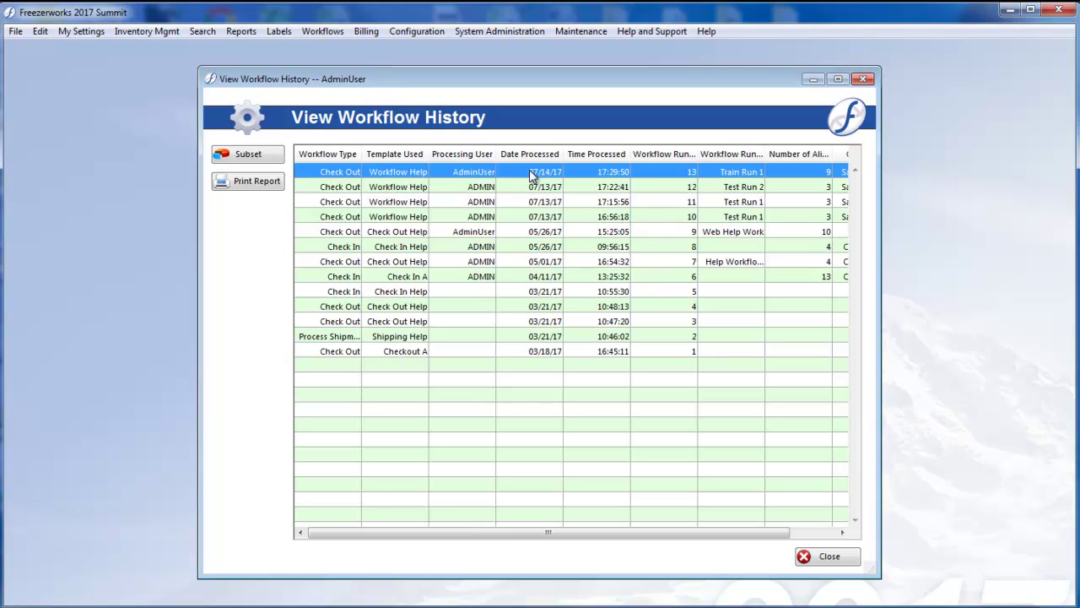
{"action": "double_click", "coordinate": [532, 175]}
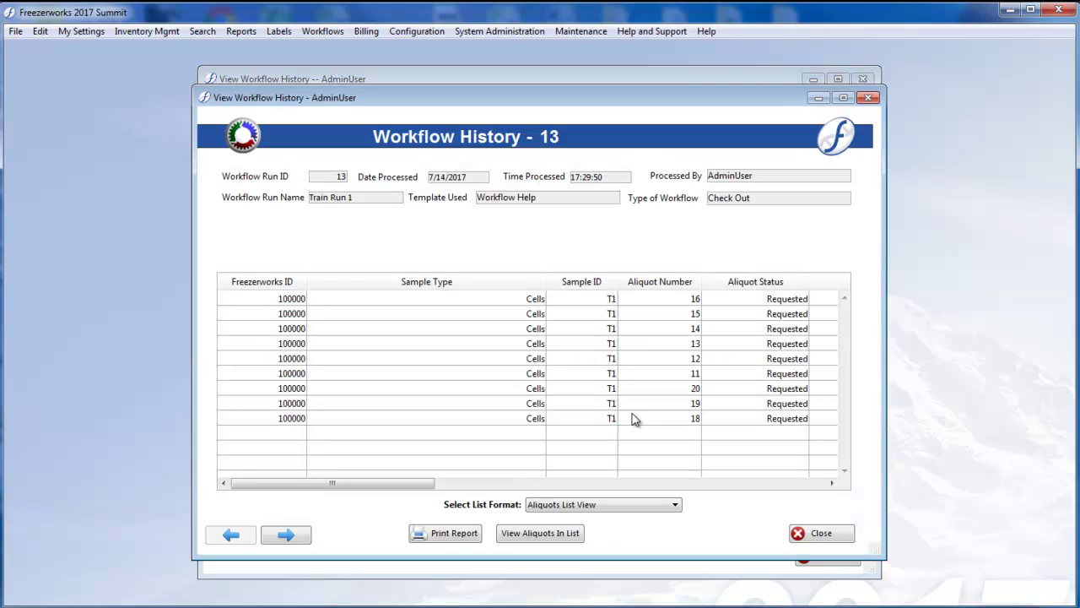
{"action": "left_click", "coordinate": [821, 534]}
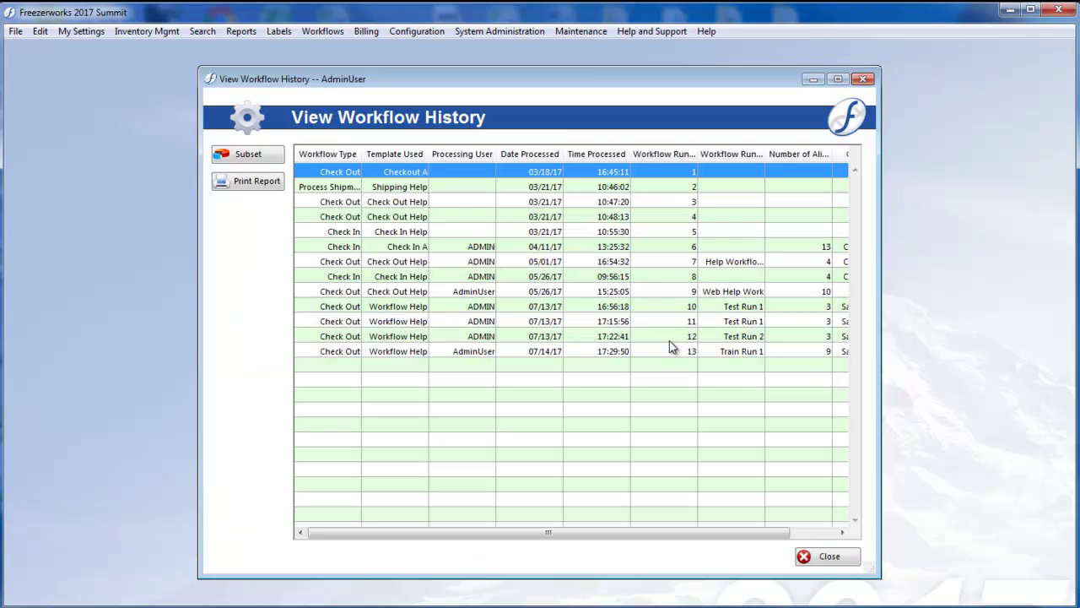